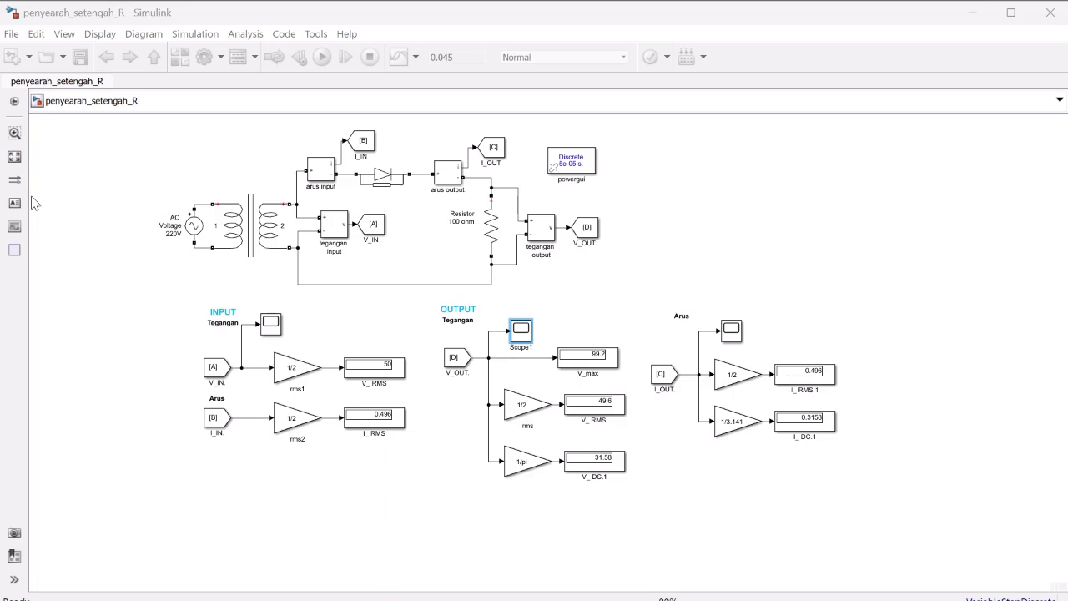
- Review the block parameters of the linear transformer and the 100 ohm load resistor in the half-wave rectifier circuit
left_click(269, 267)
left_click(261, 252)
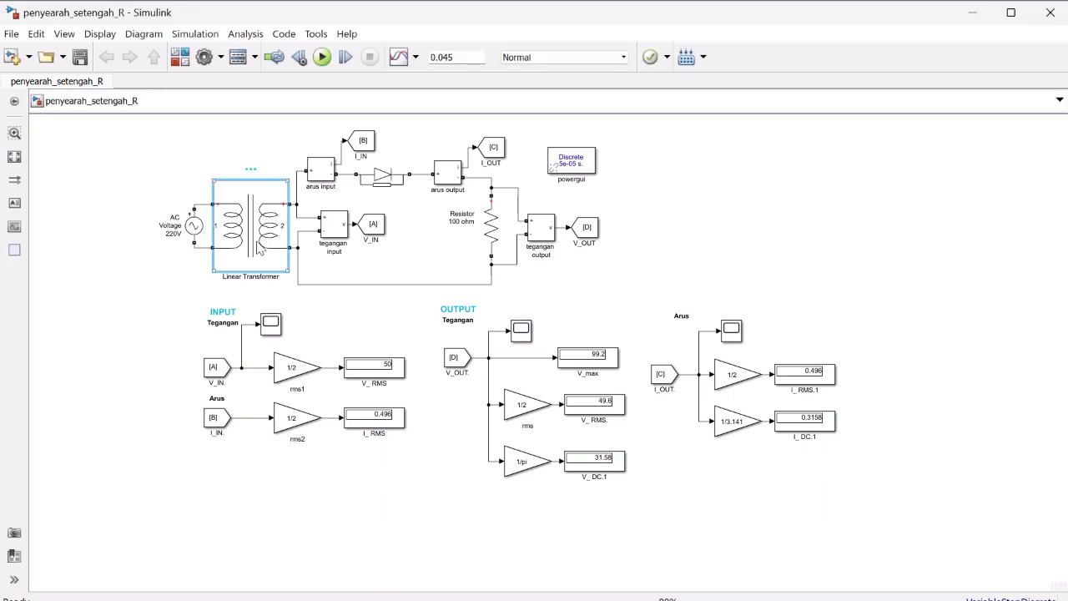
double_click(251, 249)
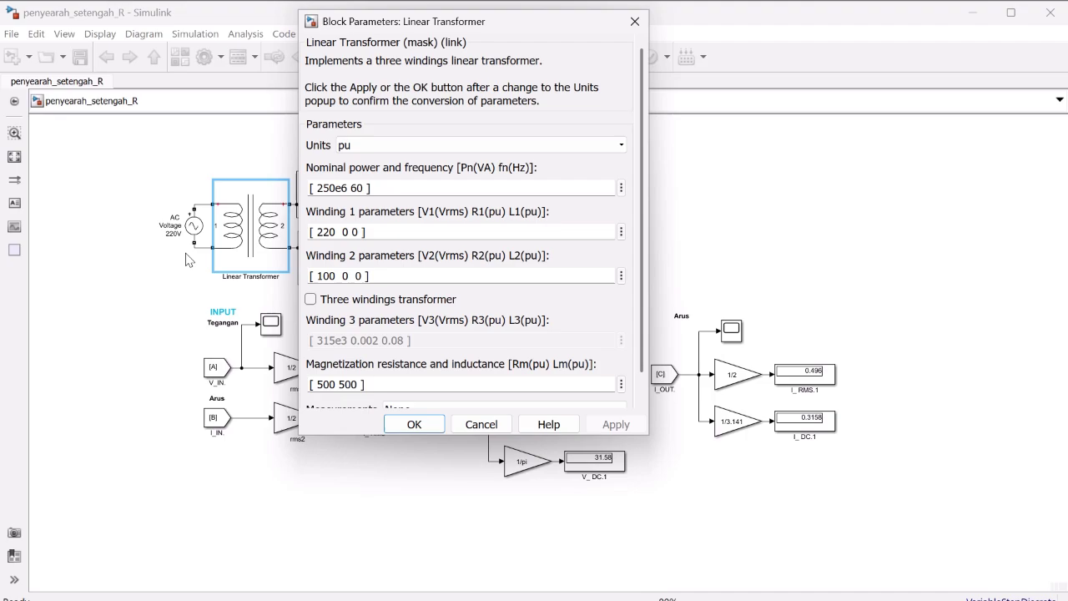
scroll(383, 188, "down", 1)
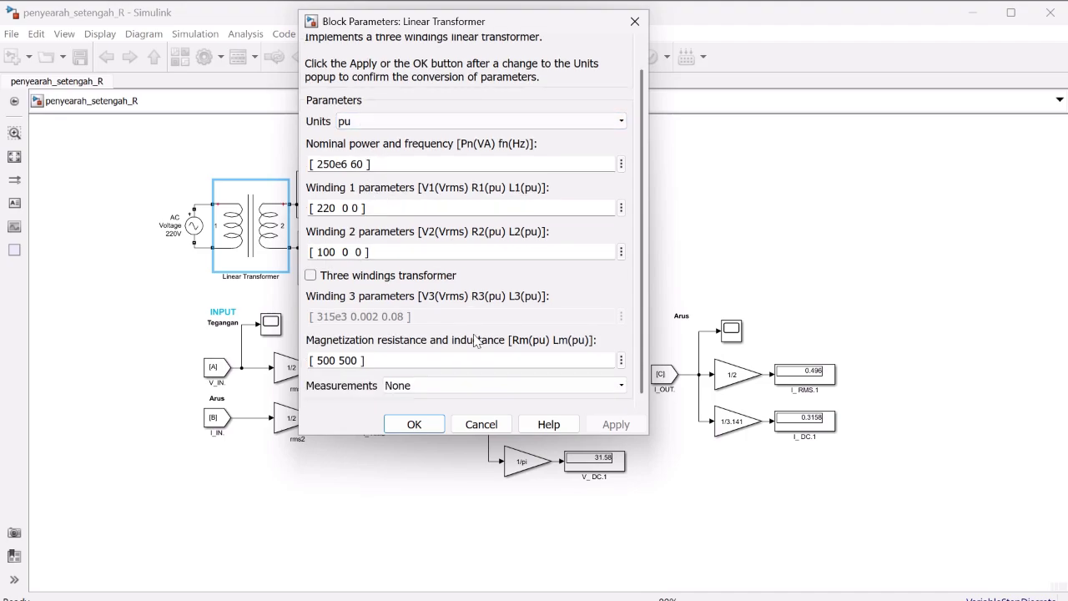
left_click(415, 425)
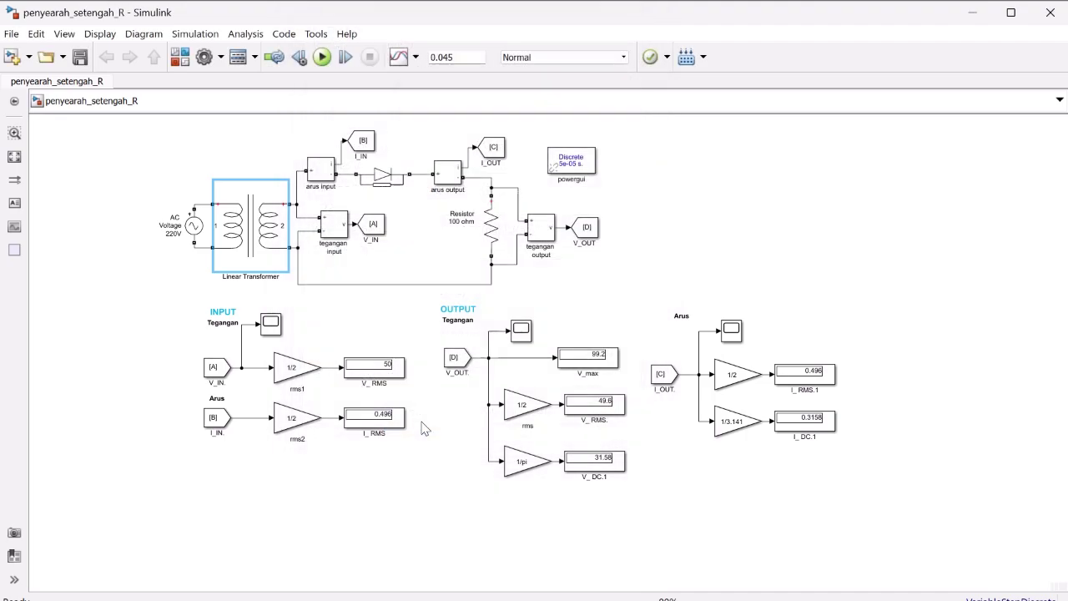
double_click(488, 227)
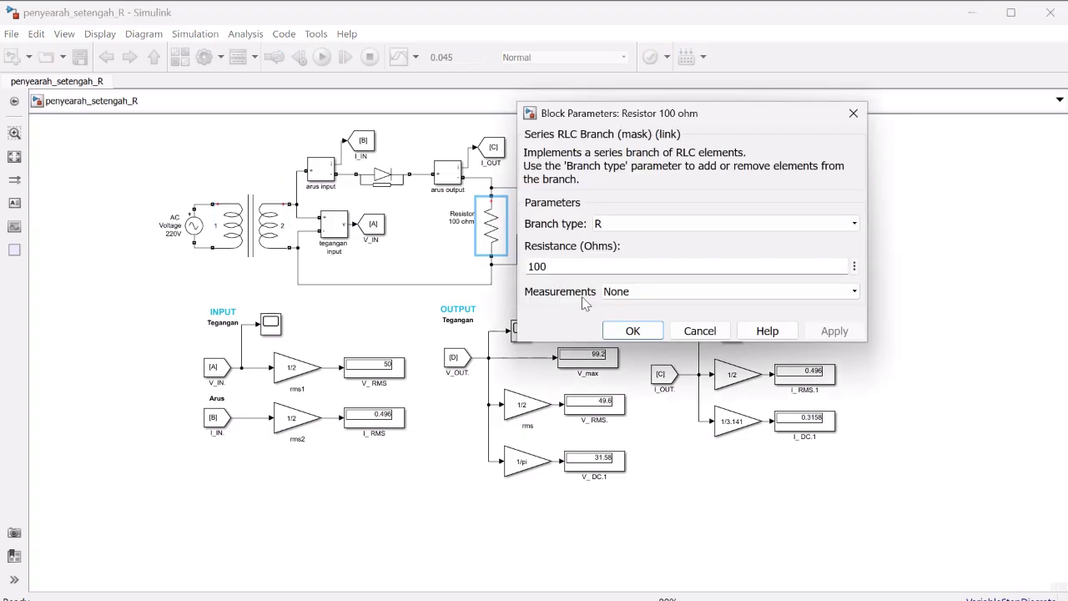
left_click(633, 332)
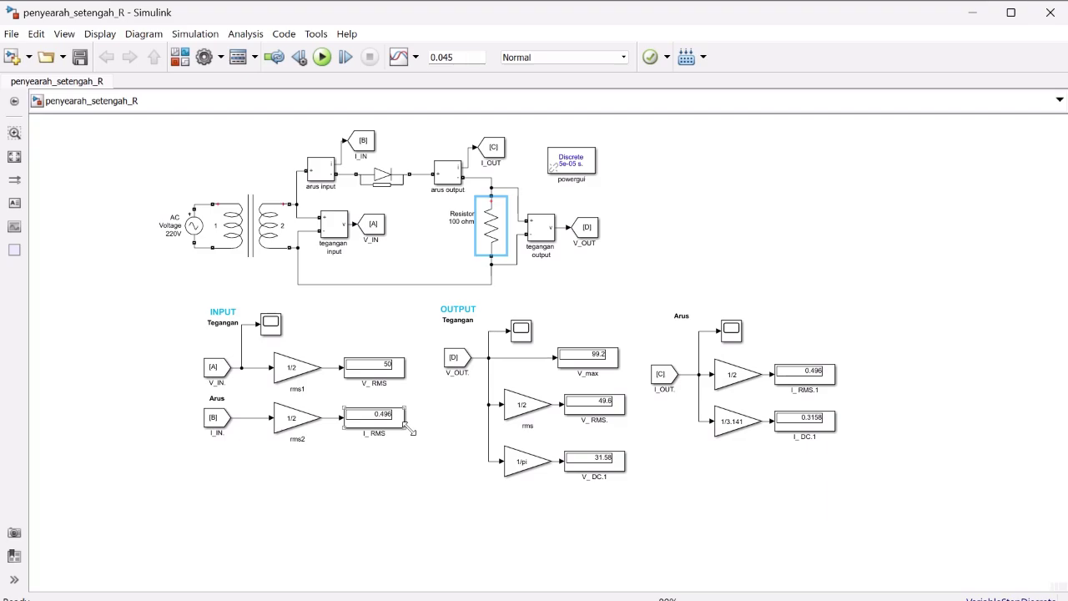
- View the input voltage waveform on the scope of the half-wave rectifier with resistive load
left_click(576, 355)
left_click(270, 326)
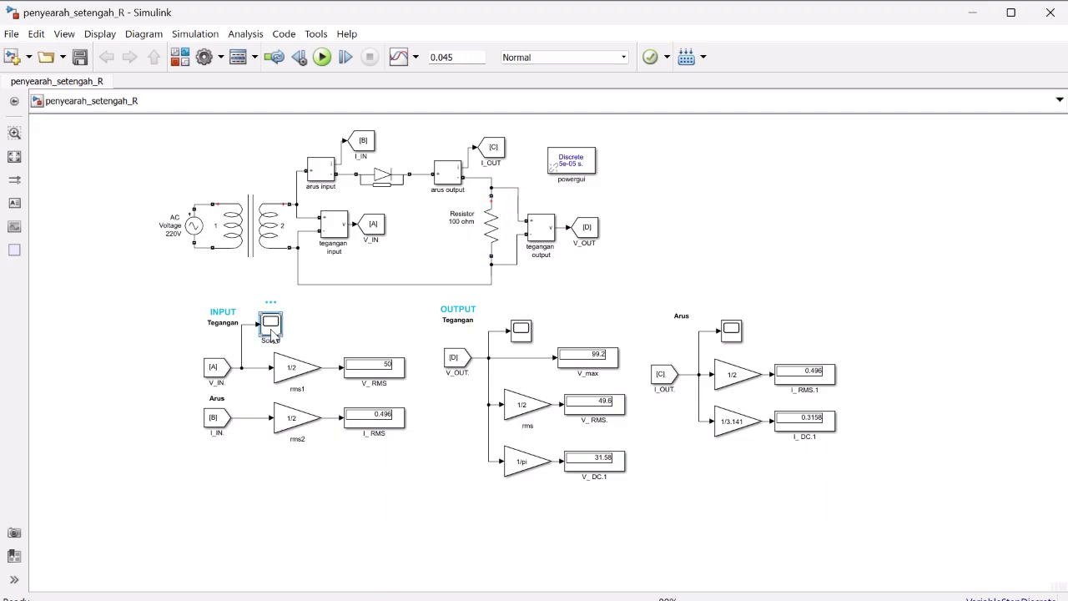
double_click(271, 325)
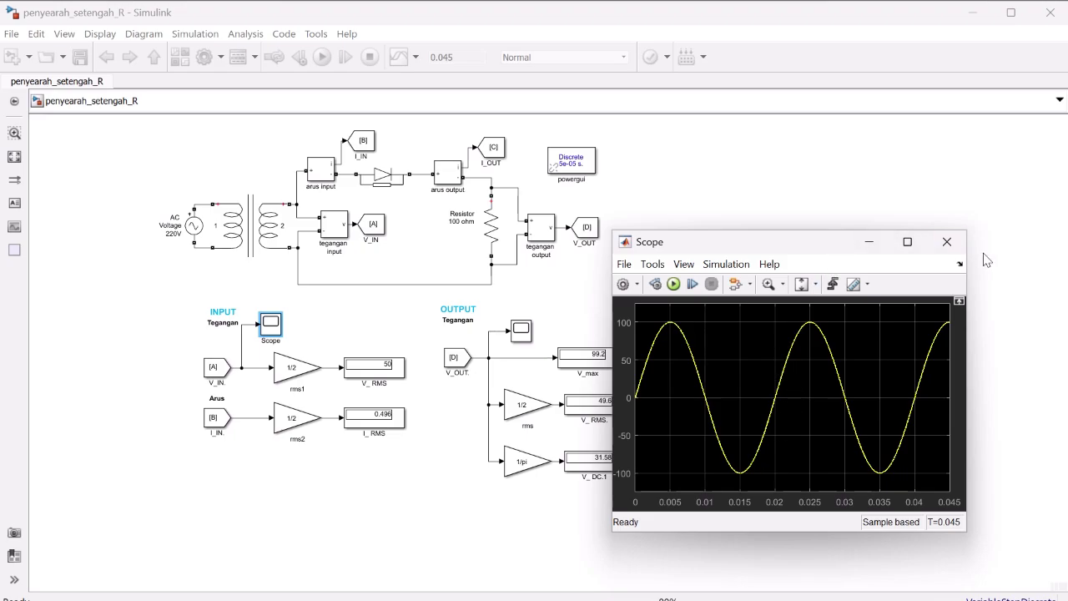
left_click(947, 242)
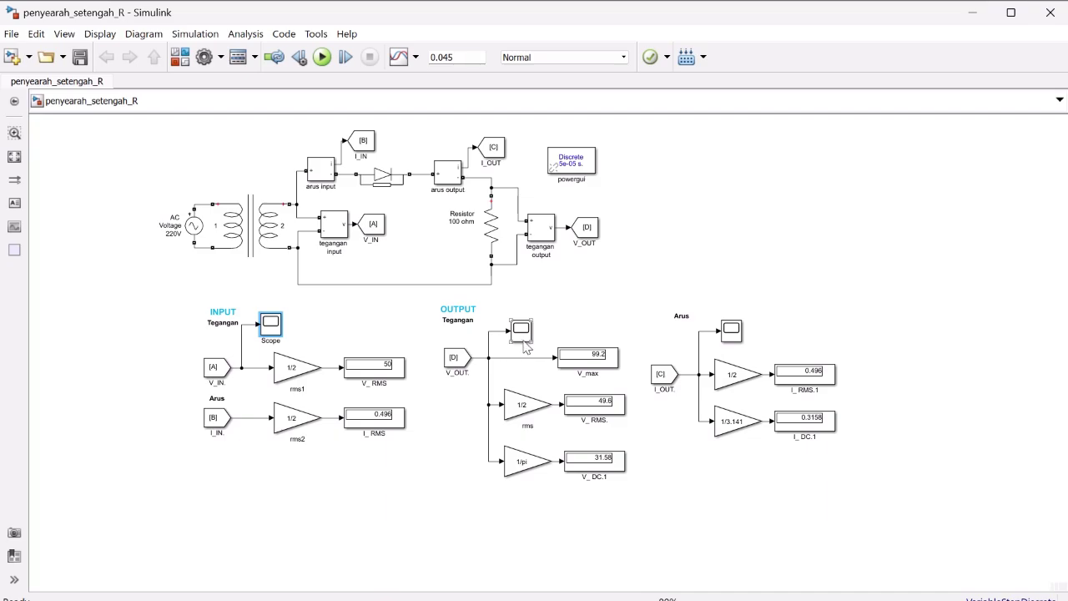
- Nudge the output voltage scope block slightly upward and view the output voltage and output current waveforms
left_click_drag(523, 342, 523, 336)
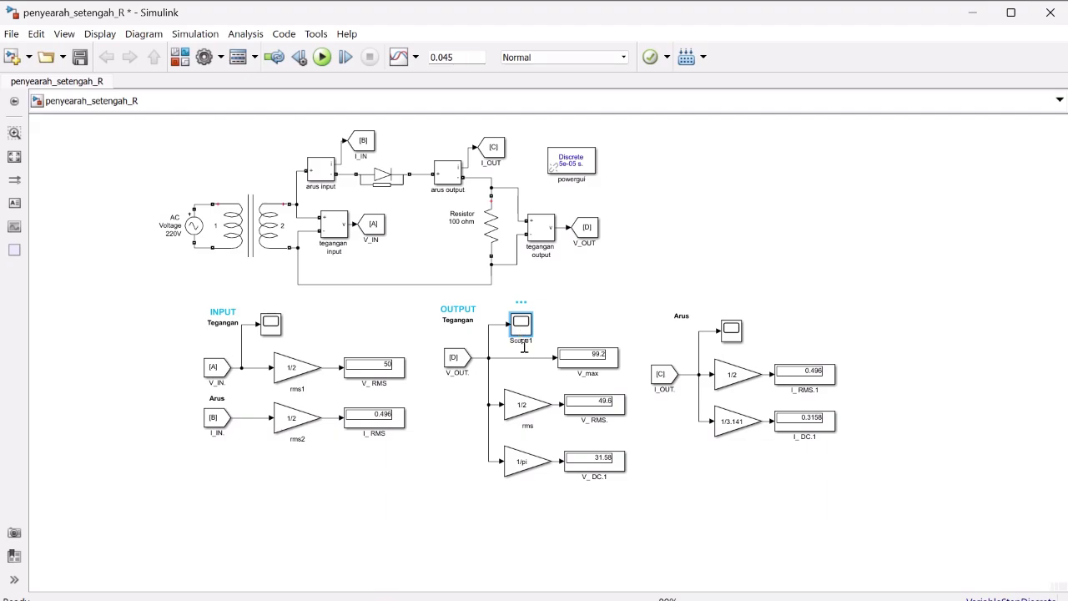
double_click(522, 323)
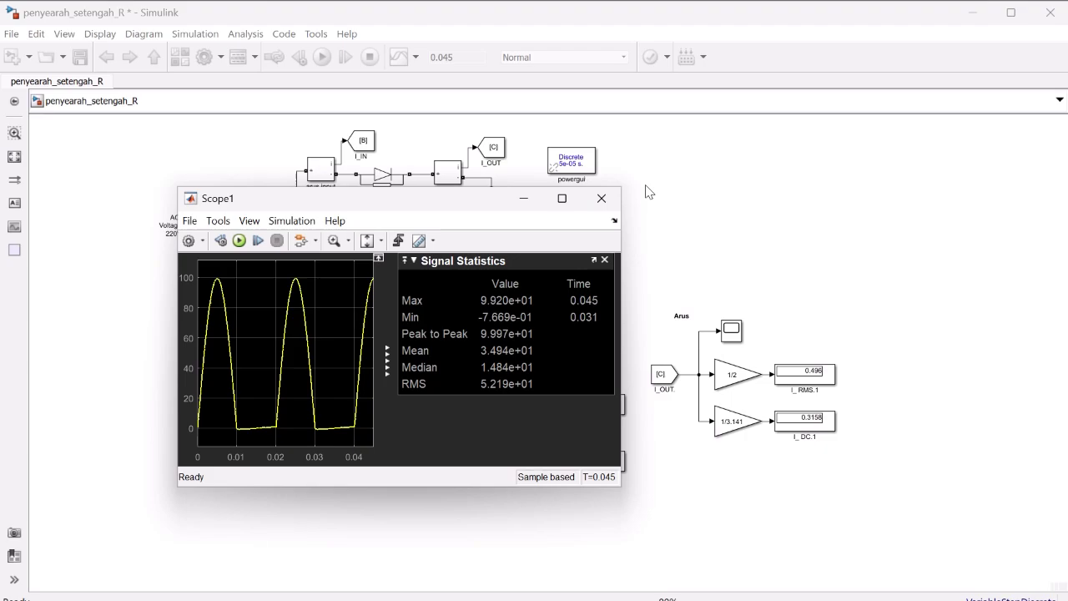
left_click(616, 200)
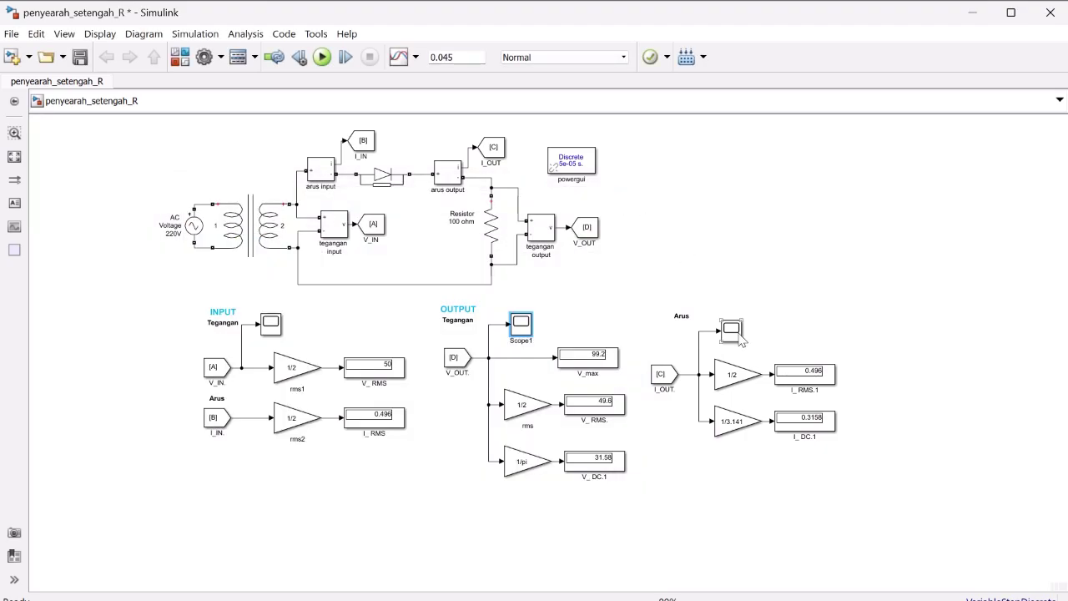
double_click(733, 330)
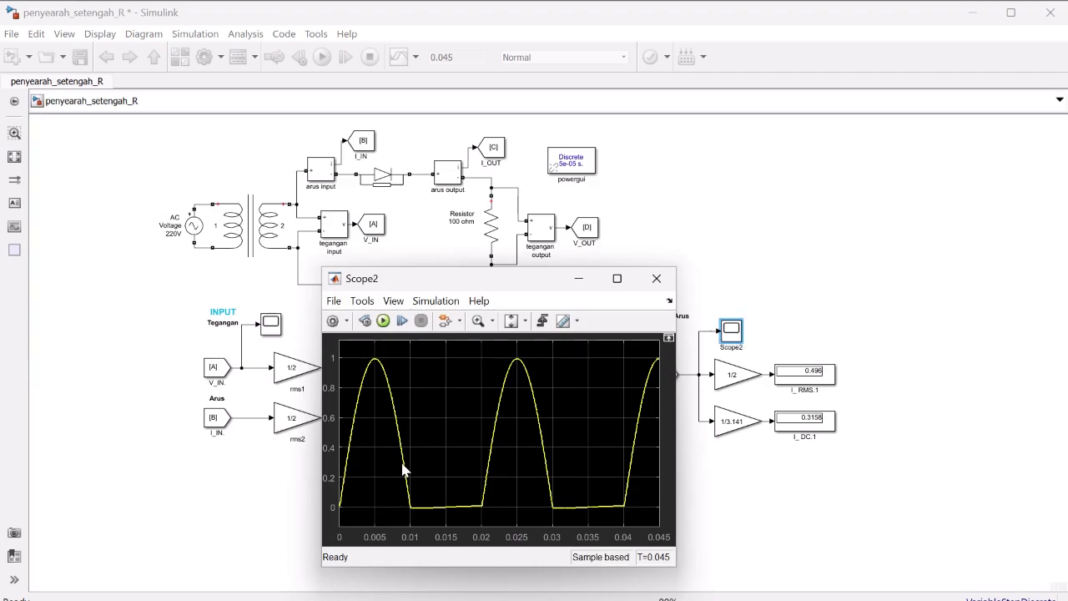
left_click(657, 278)
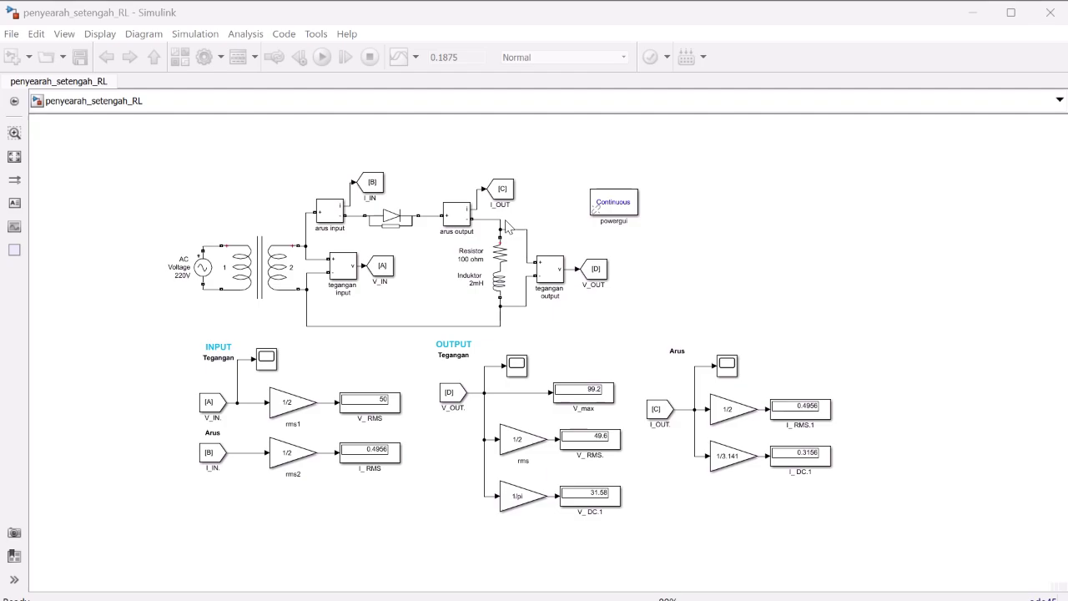
- Review the linear transformer's block parameters in the half-wave rectifier model with the resistor-inductor load
left_click(504, 288)
left_click(280, 265)
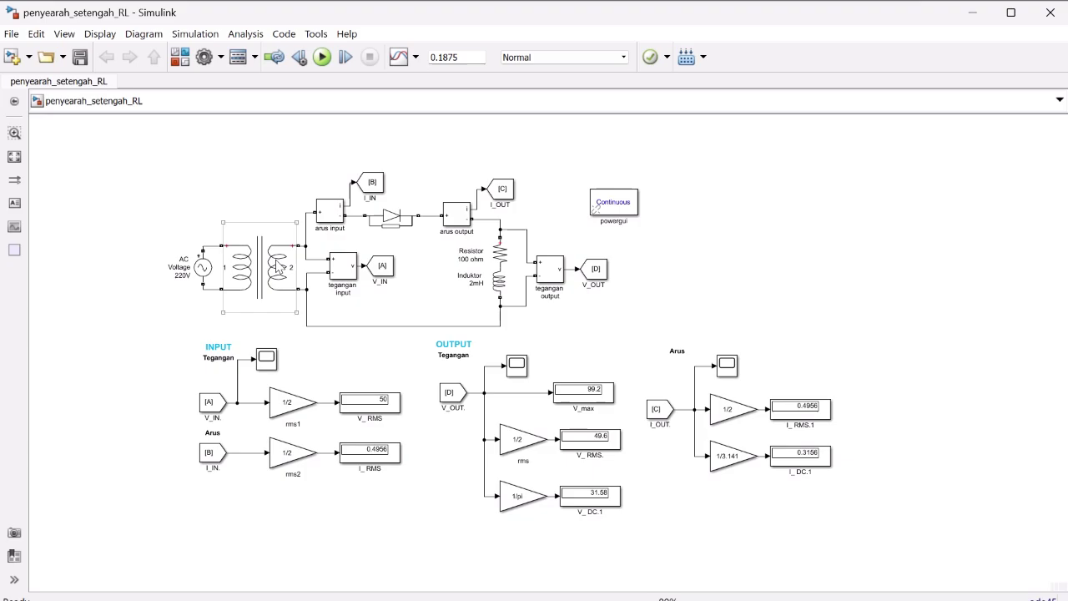
left_click(279, 265)
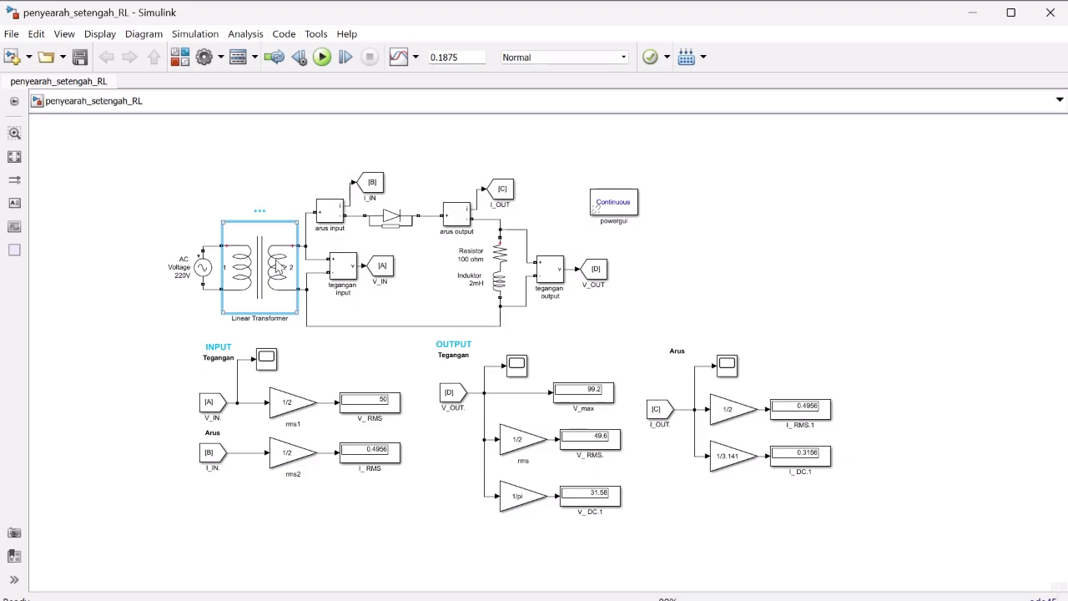
double_click(280, 266)
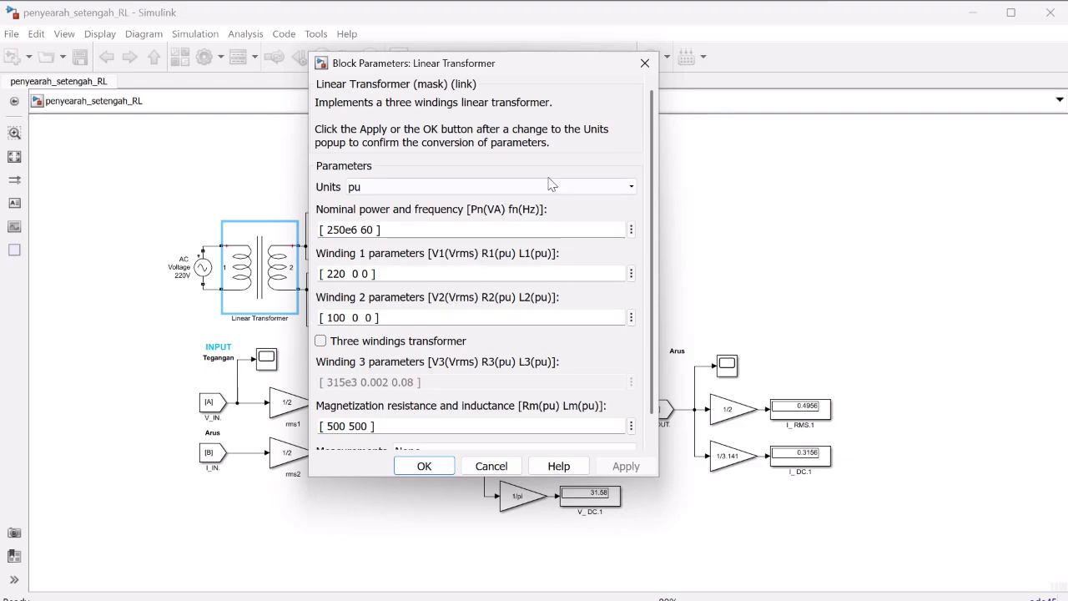
left_click(653, 65)
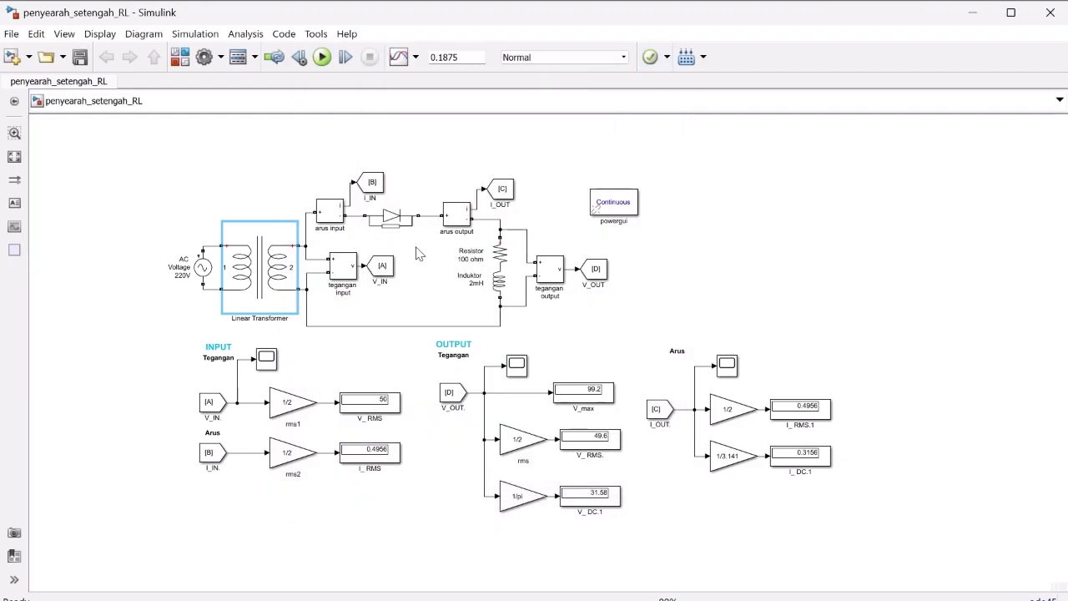
- Run the simulation of the resistor-inductor load model and view its input voltage waveform
left_click(323, 58)
left_click(272, 370)
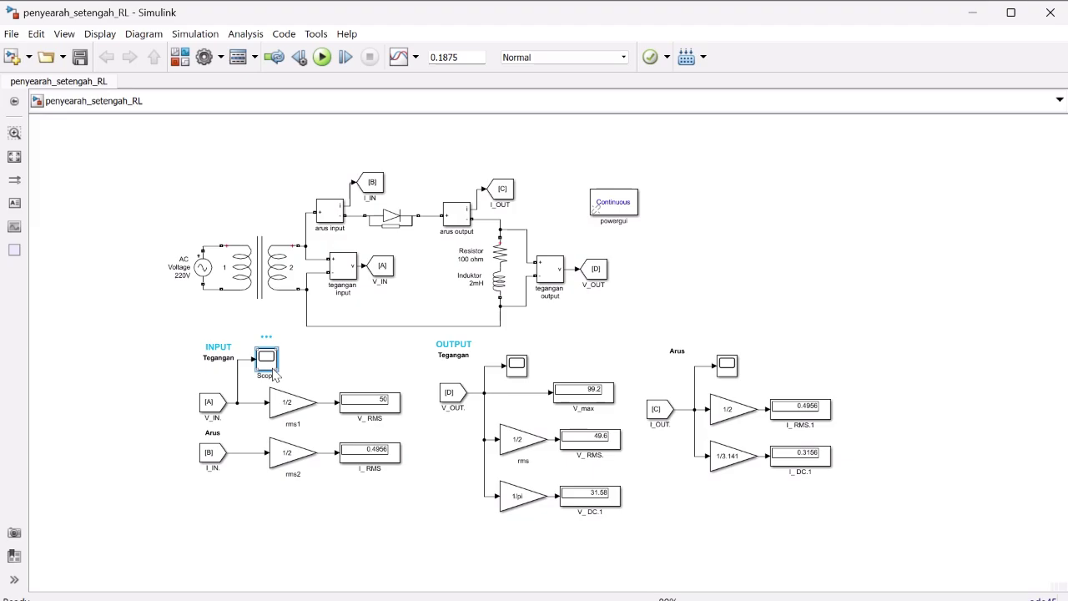
double_click(267, 359)
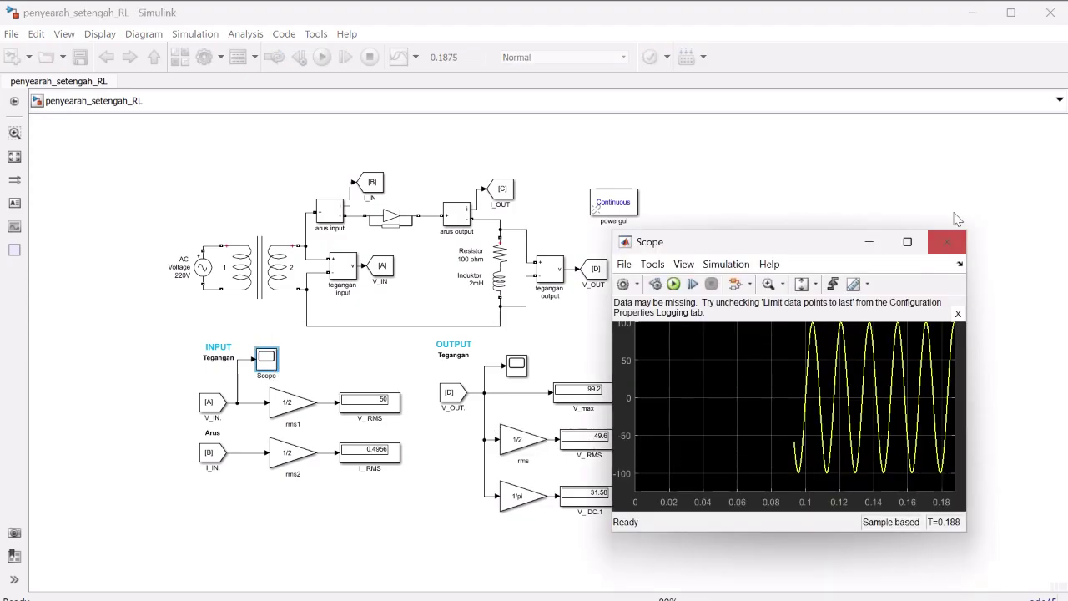
left_click(948, 241)
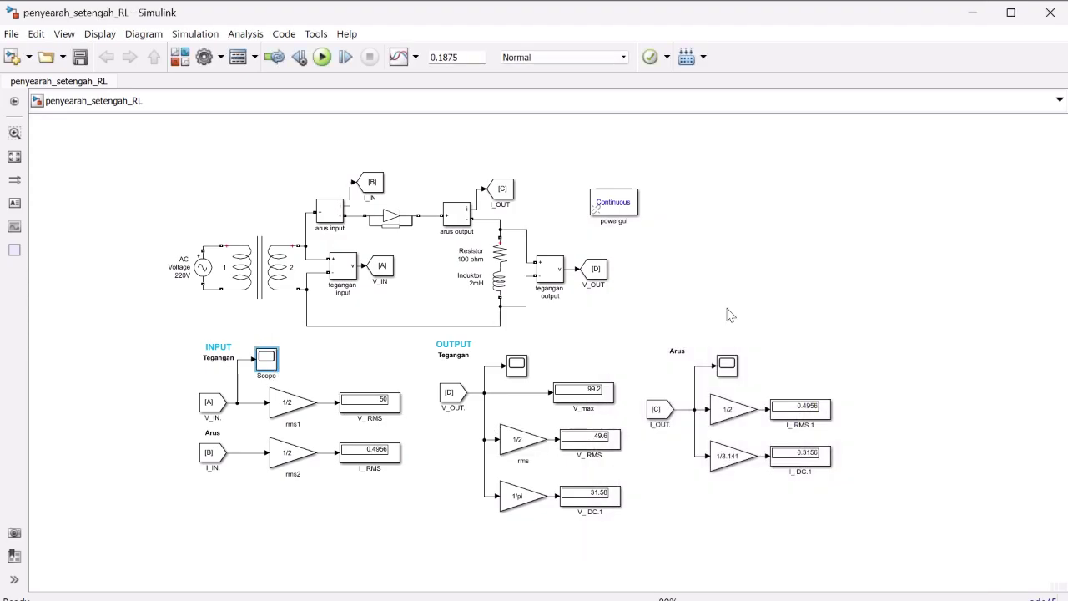
- View the output voltage and output current waveforms of the half-wave rectifier with the resistor-inductor load
left_click(519, 365)
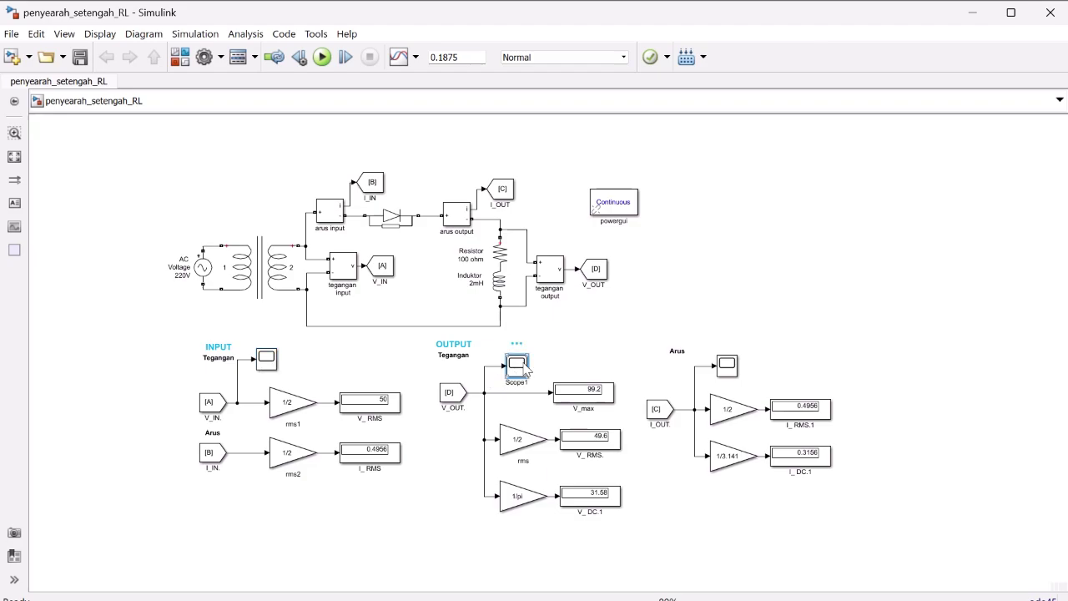
double_click(517, 365)
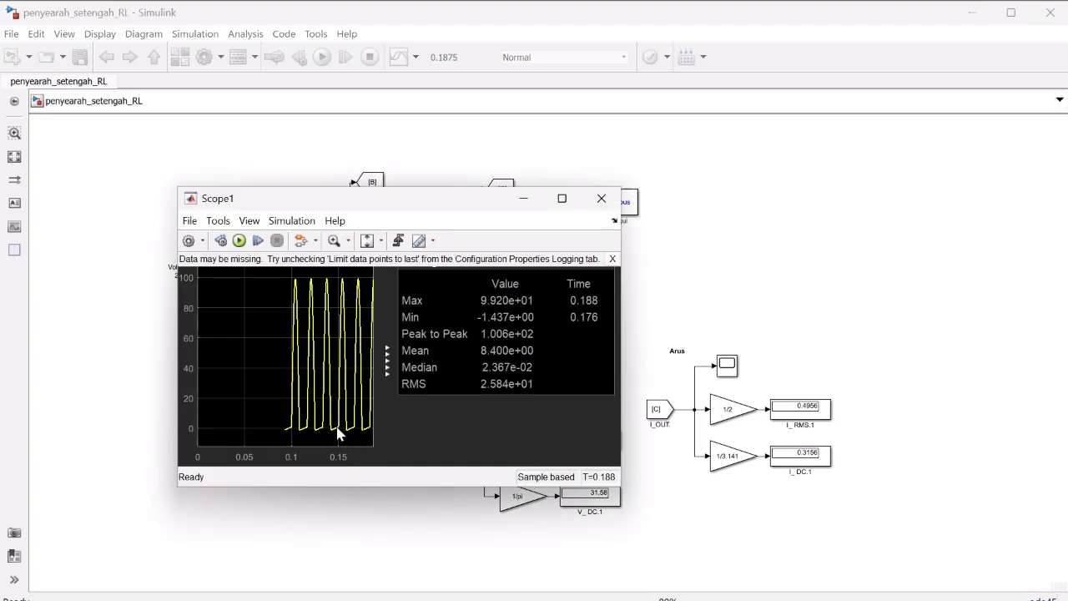
left_click(612, 202)
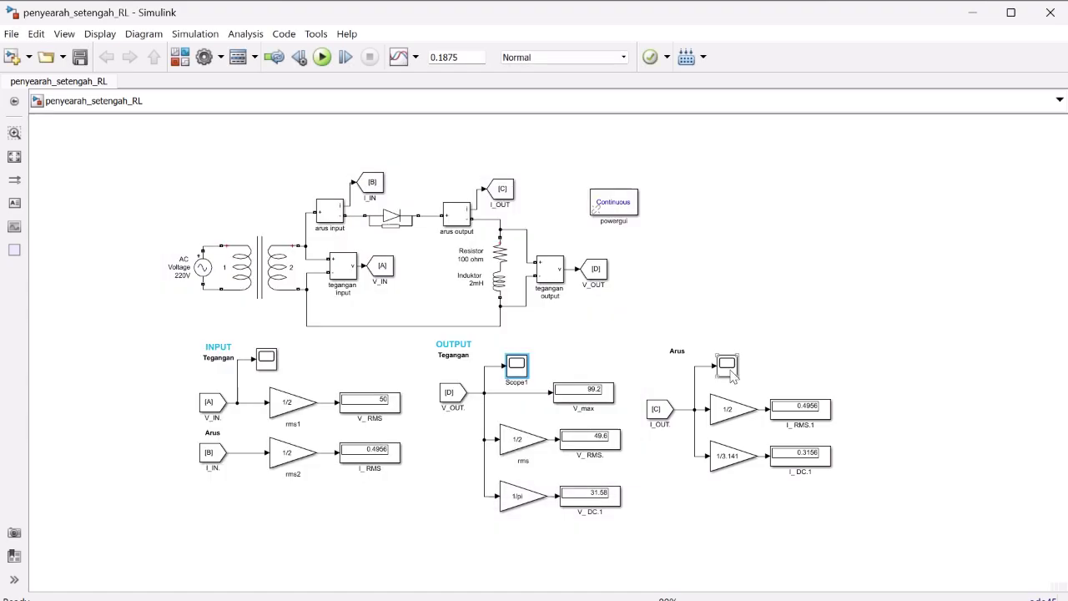
left_click(732, 373)
double_click(728, 367)
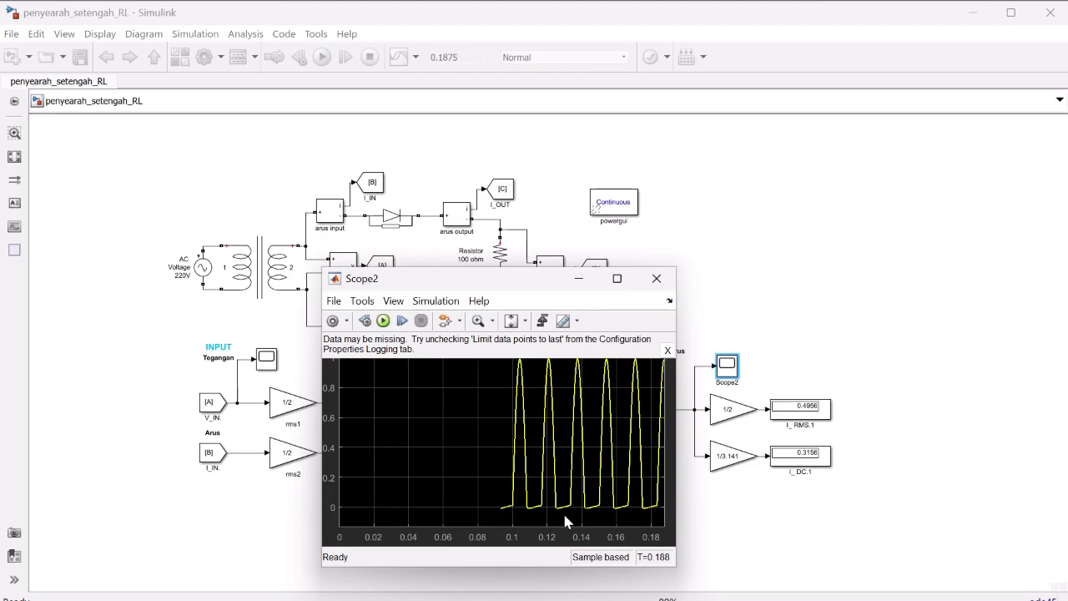
left_click(657, 278)
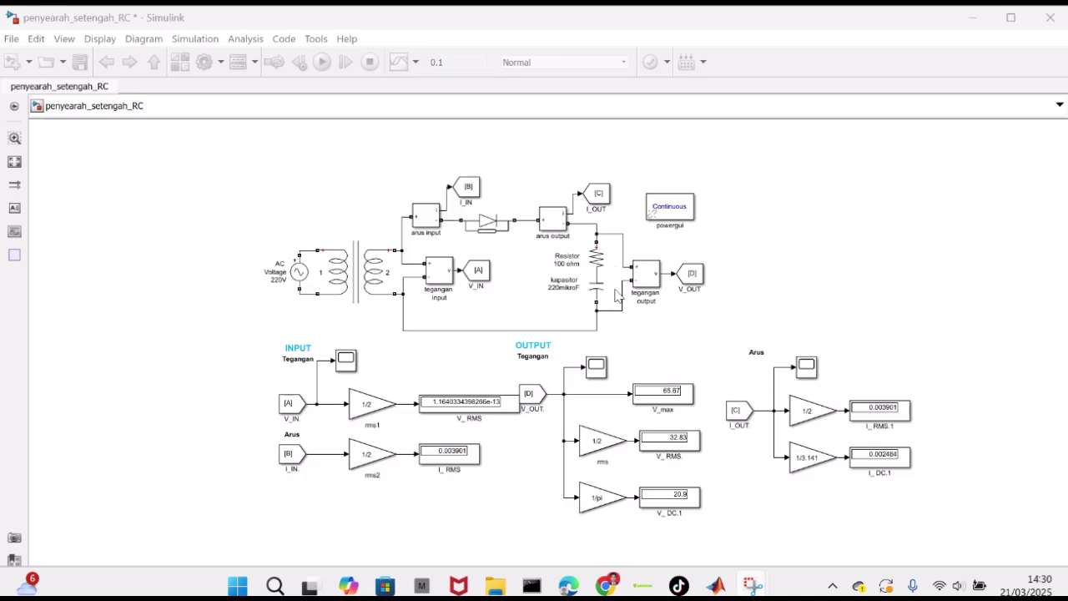
- View the input voltage waveform of the half-wave rectifier with the resistor-capacitor load
left_click(611, 292)
left_click(557, 304)
left_click(347, 366)
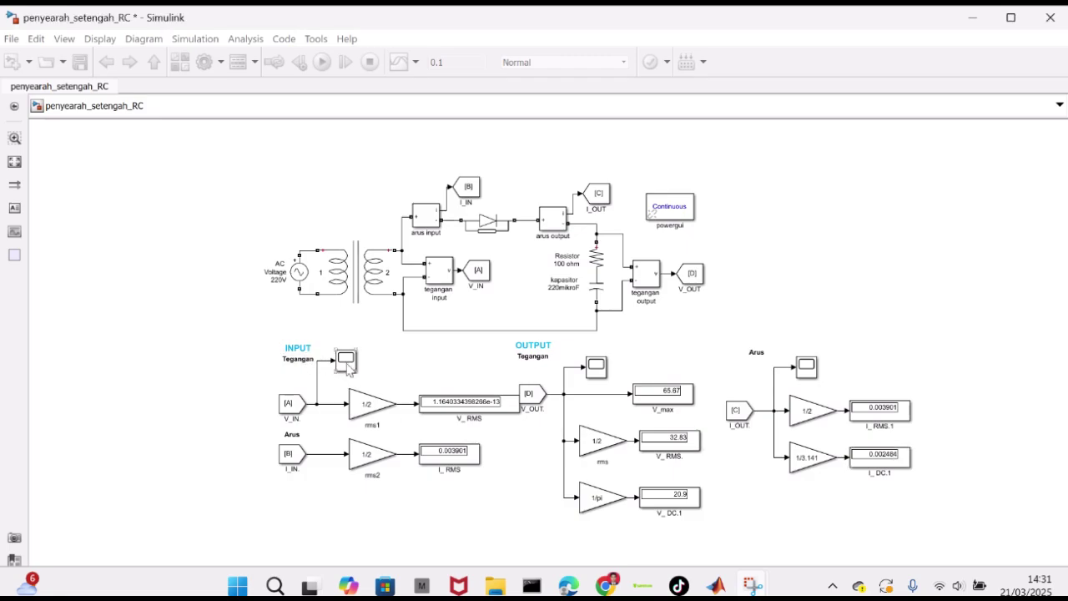
double_click(348, 366)
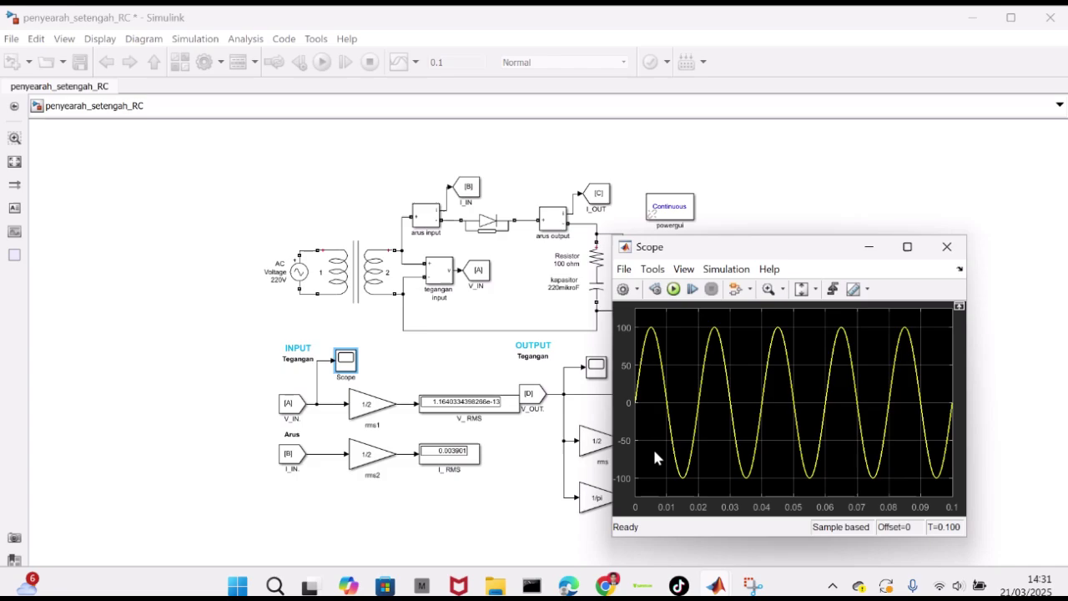
left_click(939, 249)
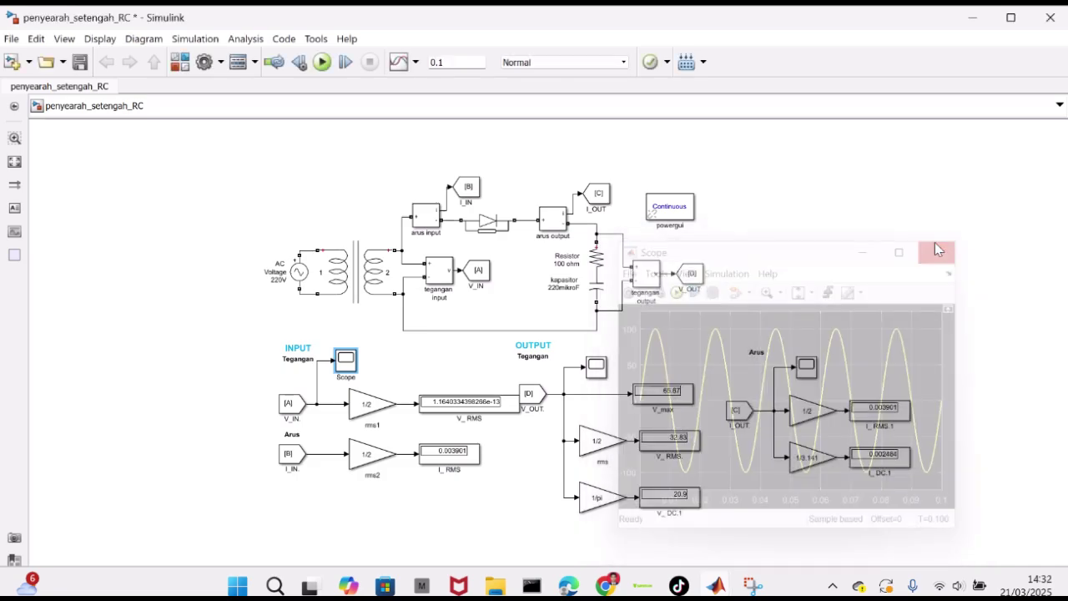
- View the output voltage and output current waveforms of the half-wave rectifier with the resistor-capacitor load
double_click(596, 366)
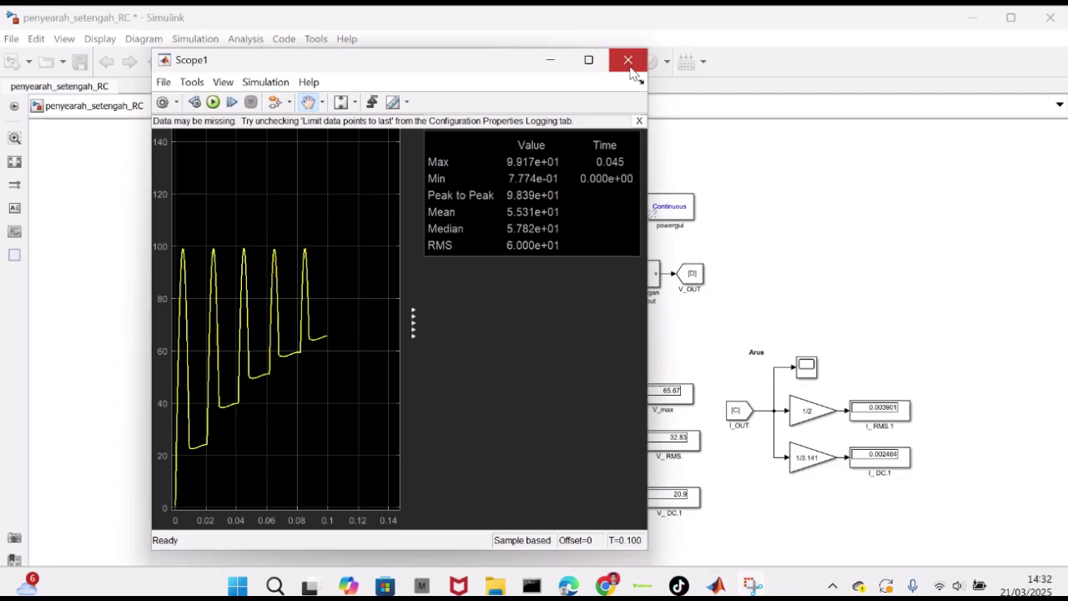
left_click(630, 65)
double_click(813, 372)
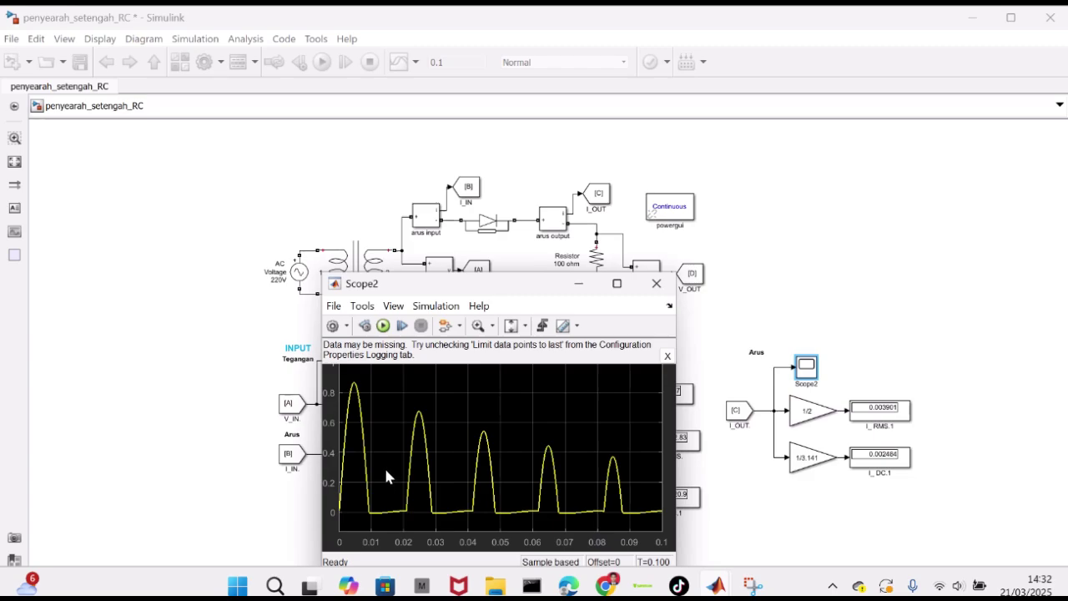
left_click(665, 289)
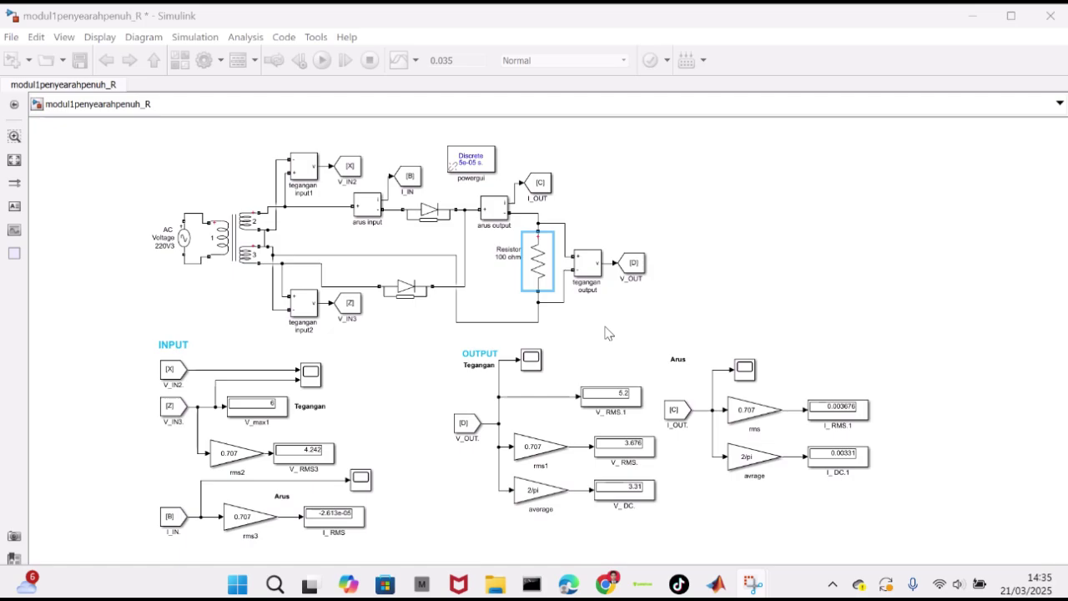
- Set the load resistor's resistance to 100 ohms in the full-wave rectifier model
double_click(537, 274)
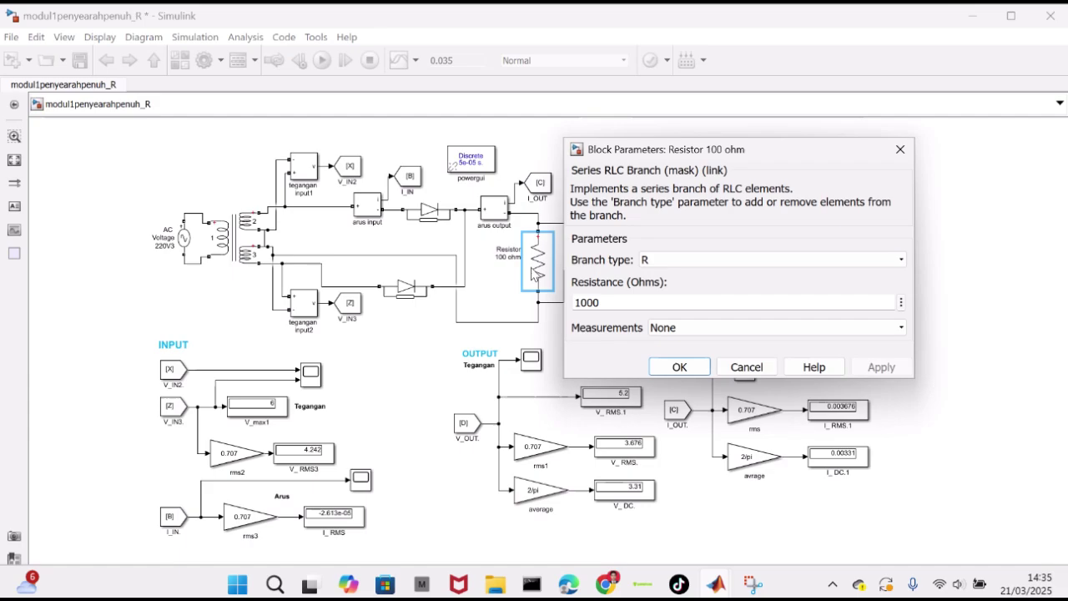
double_click(615, 303)
left_click(615, 303)
key("BackSpace")
key("Return")
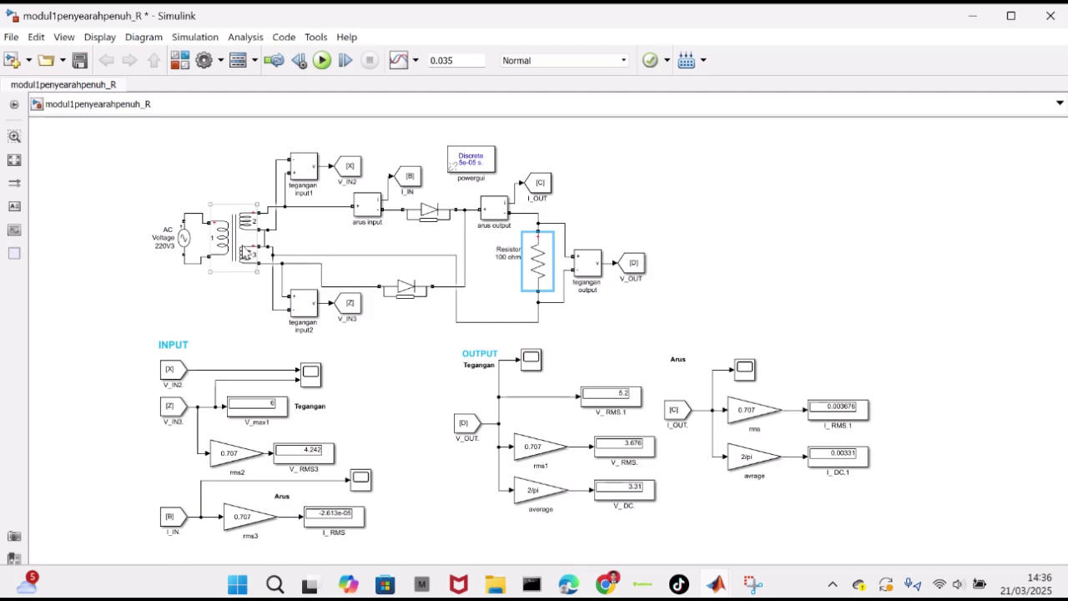
- Review the linear transformer's nominal power, winding and magnetization parameters in the full-wave rectifier model with the resistive load
double_click(246, 253)
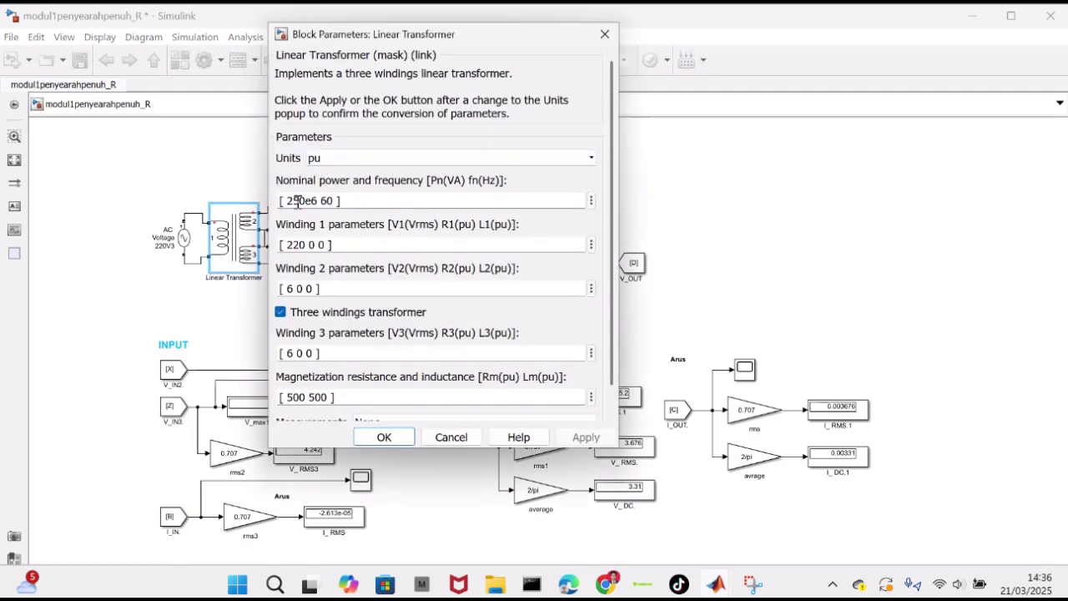
scroll(284, 286, "down", 1)
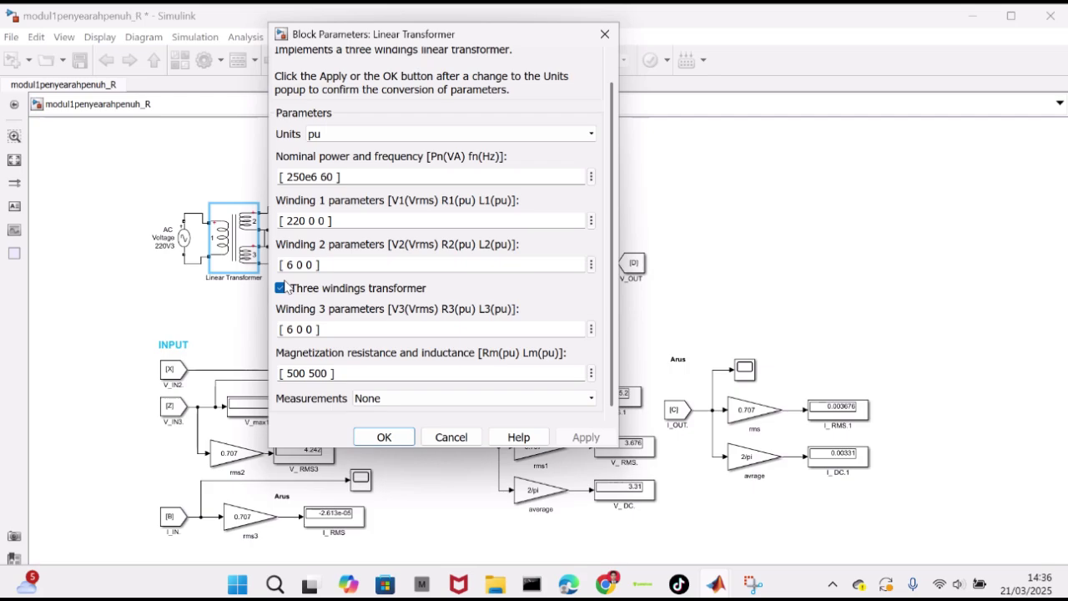
left_click(383, 438)
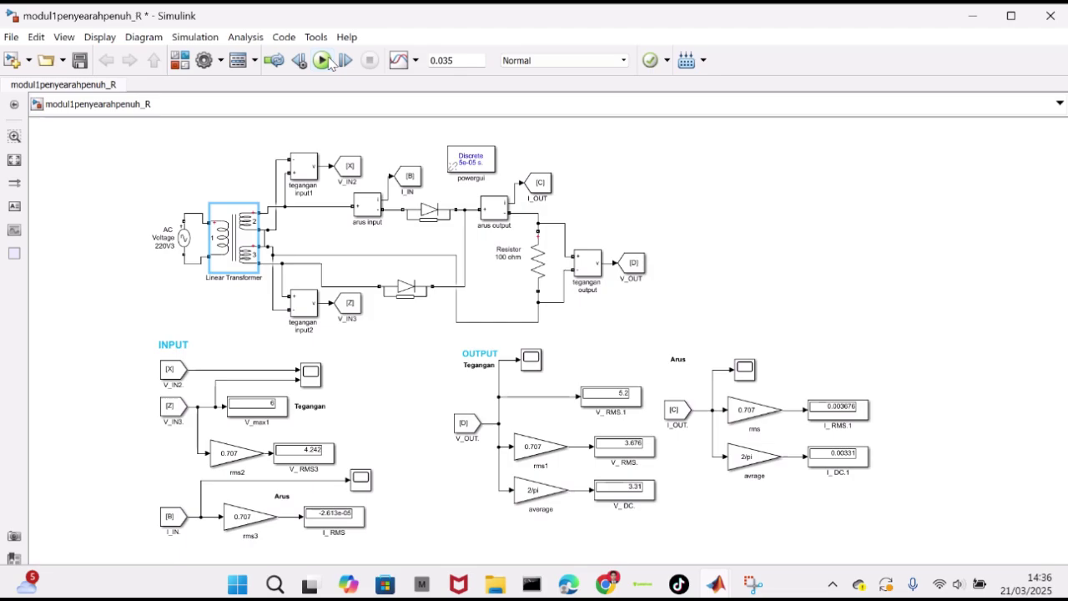
- Run the resistive-load full-wave rectifier simulation and view its two input voltage waveforms
key("ctrl+t")
left_click(306, 377)
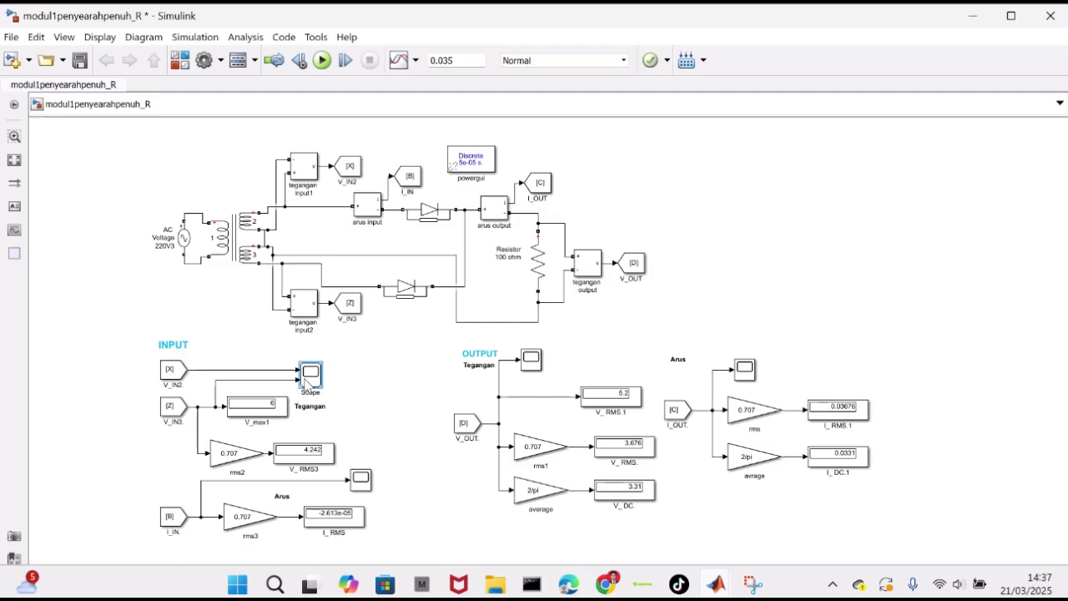
double_click(305, 381)
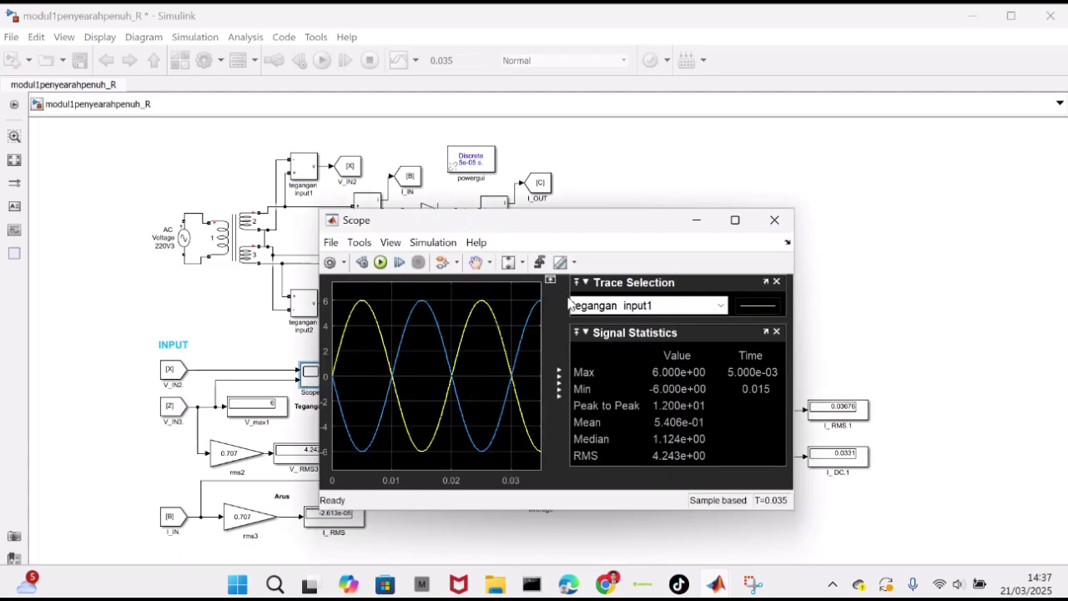
left_click(774, 220)
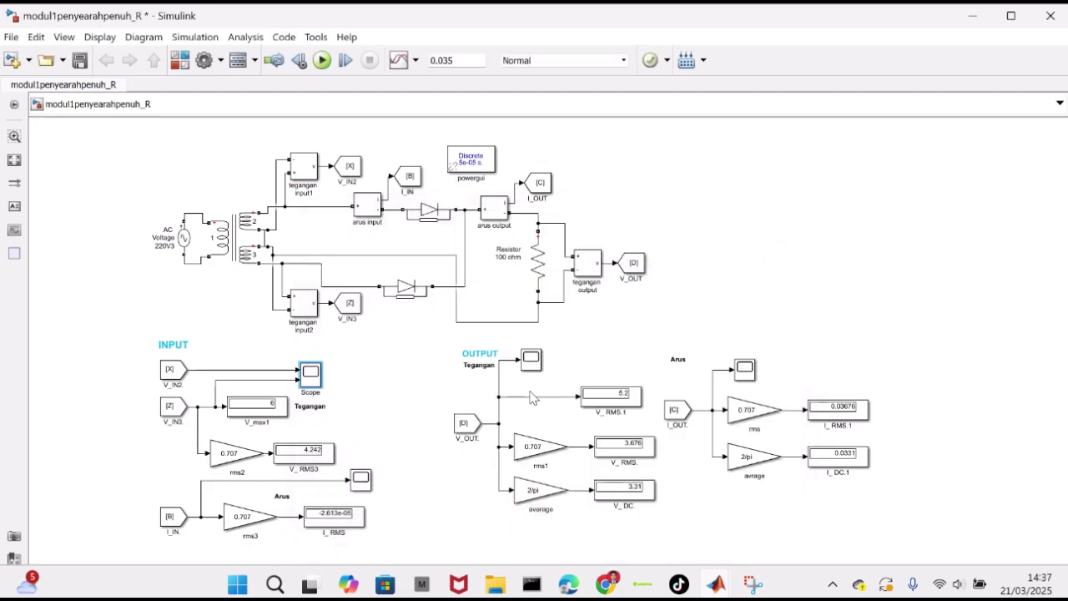
- View the output voltage and output current waveforms of the full-wave rectifier with the resistive load
double_click(531, 359)
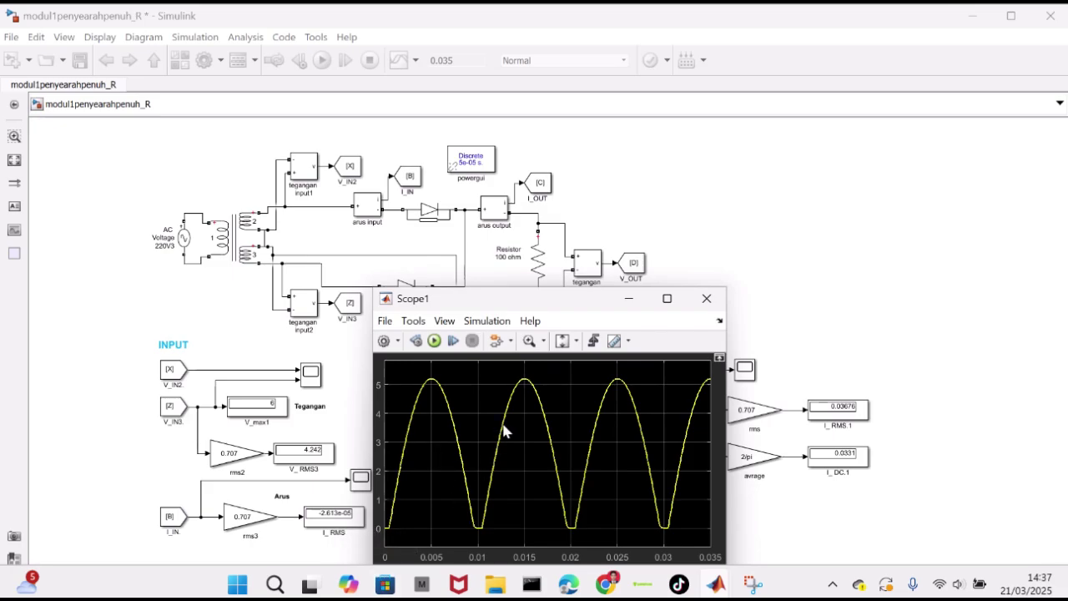
left_click(707, 299)
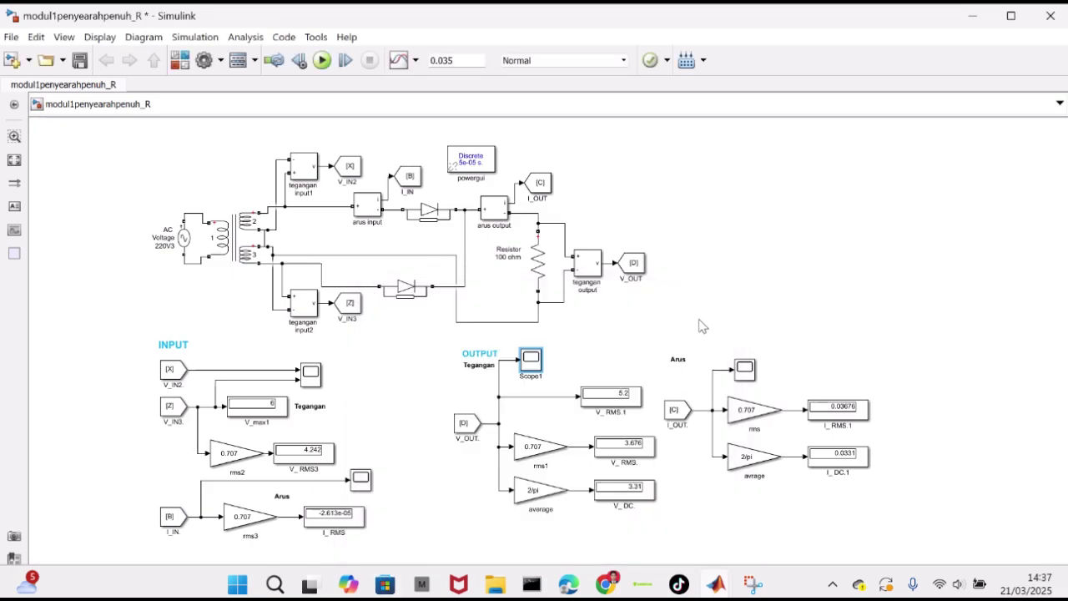
double_click(743, 369)
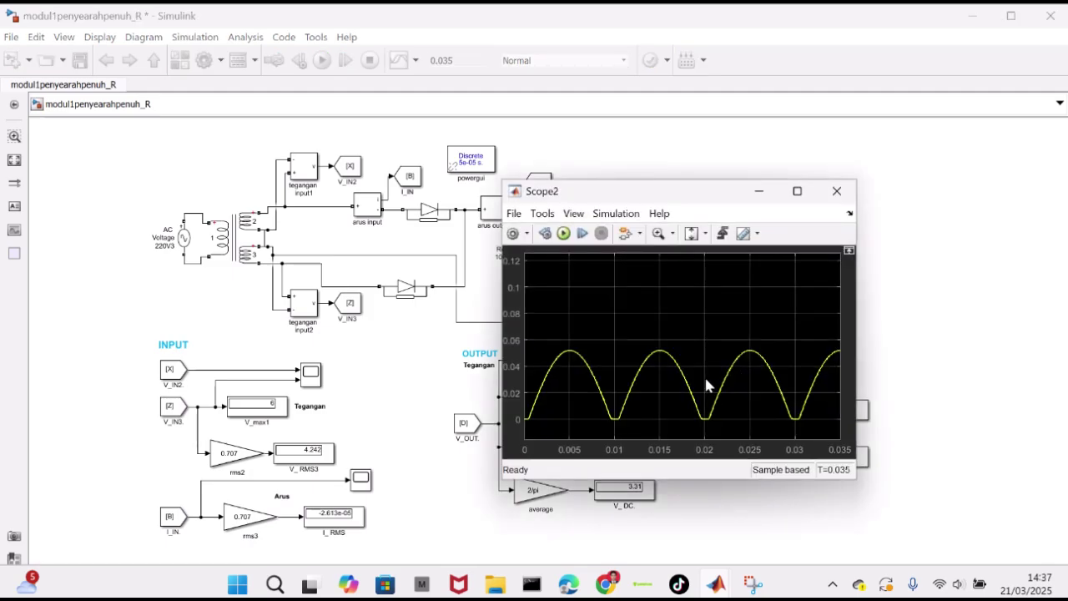
left_click(838, 195)
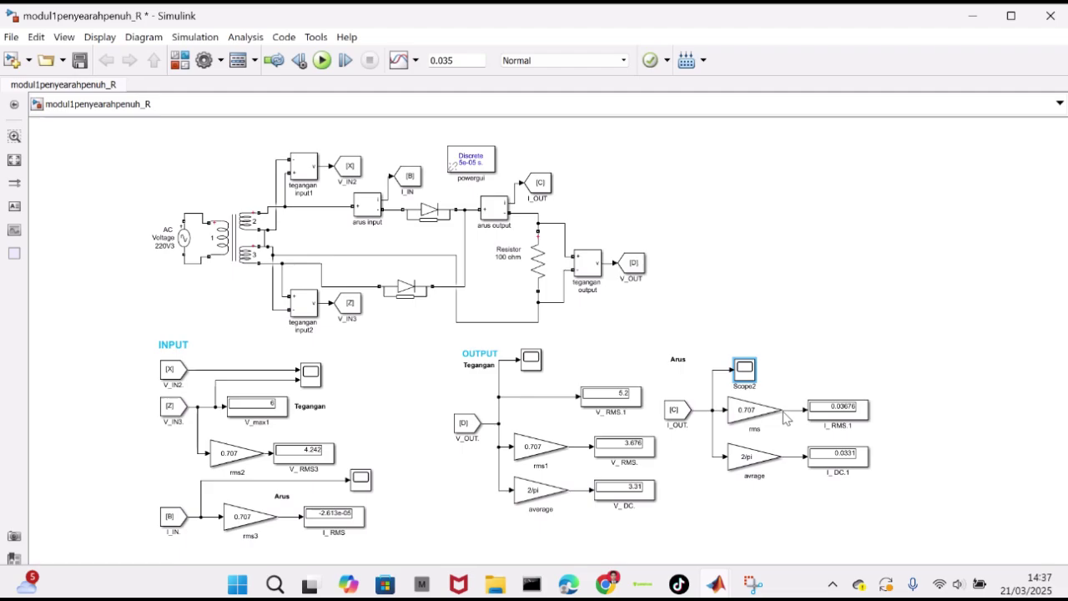
- Switch to the LC-filtered full-wave rectifier model, modul1penyearahpenuh_filterLC
mouse_move(716, 584)
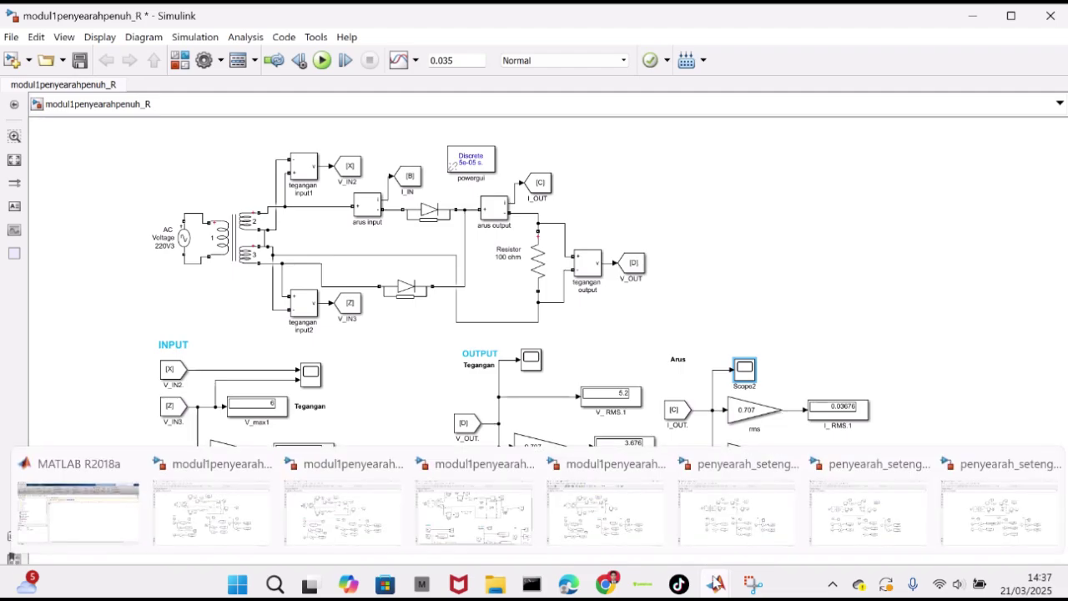
mouse_move(499, 514)
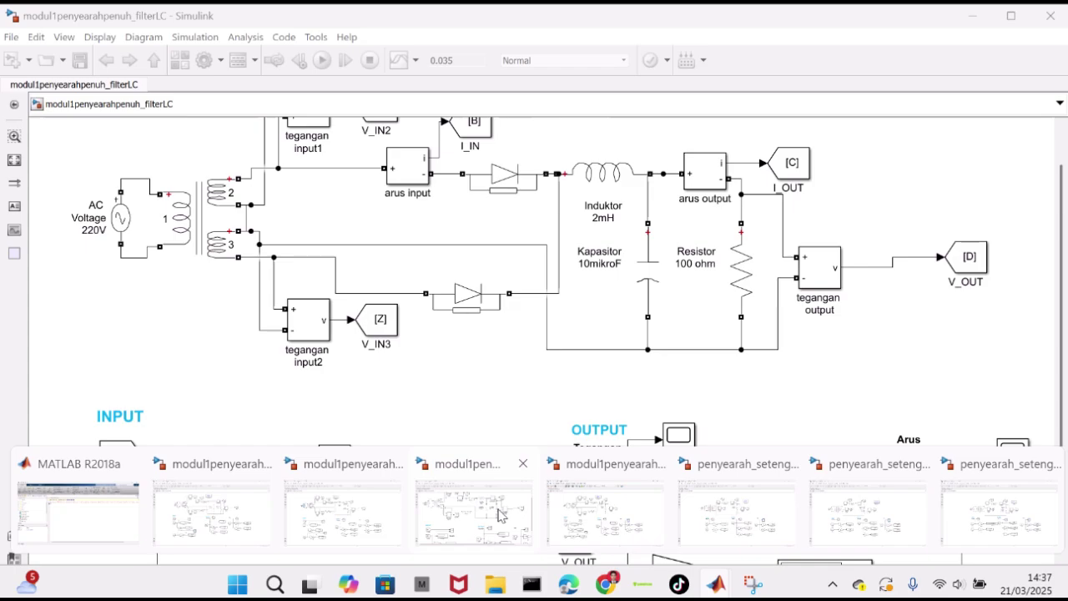
left_click(499, 514)
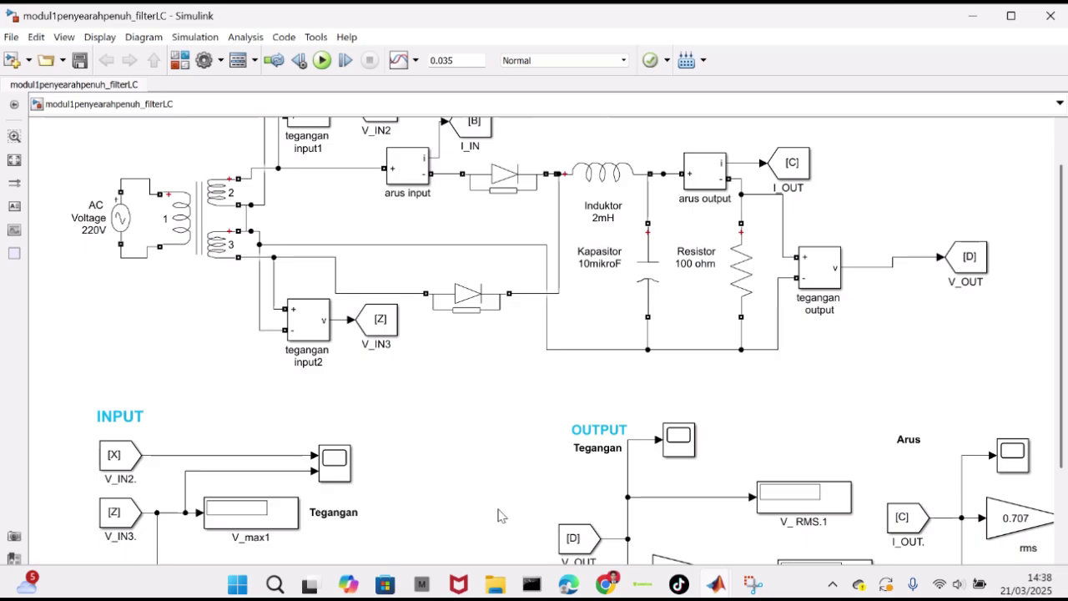
scroll(510, 446, "down", 1)
scroll(511, 447, "down", 1)
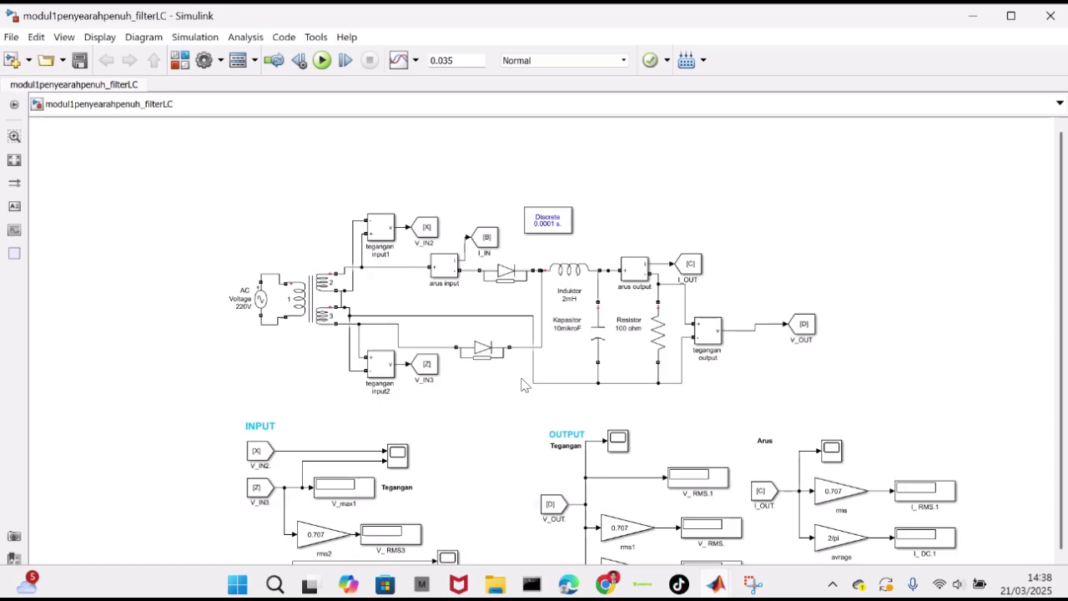
scroll(516, 338, "down", 1)
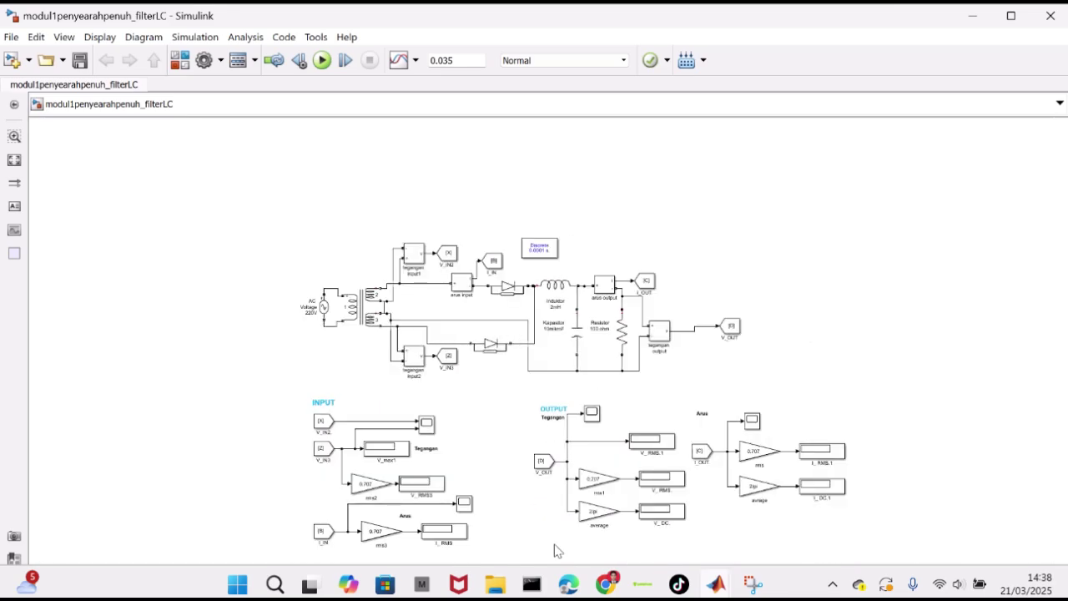
scroll(556, 548, "up", 1)
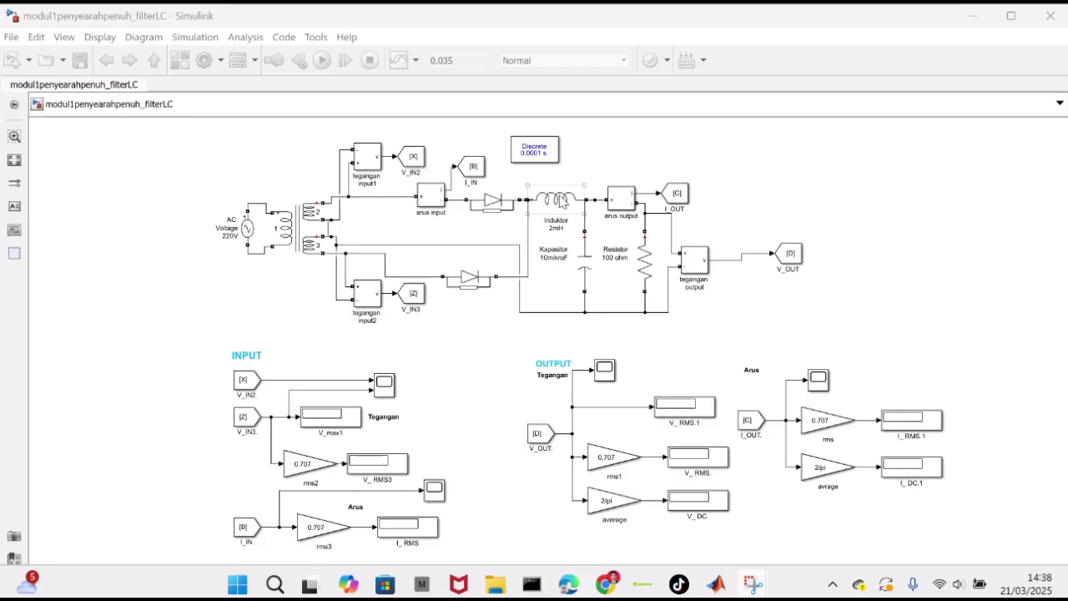
- Review the filter capacitor's capacitance and the linear transformer's winding parameters in the LC-filter model
double_click(587, 252)
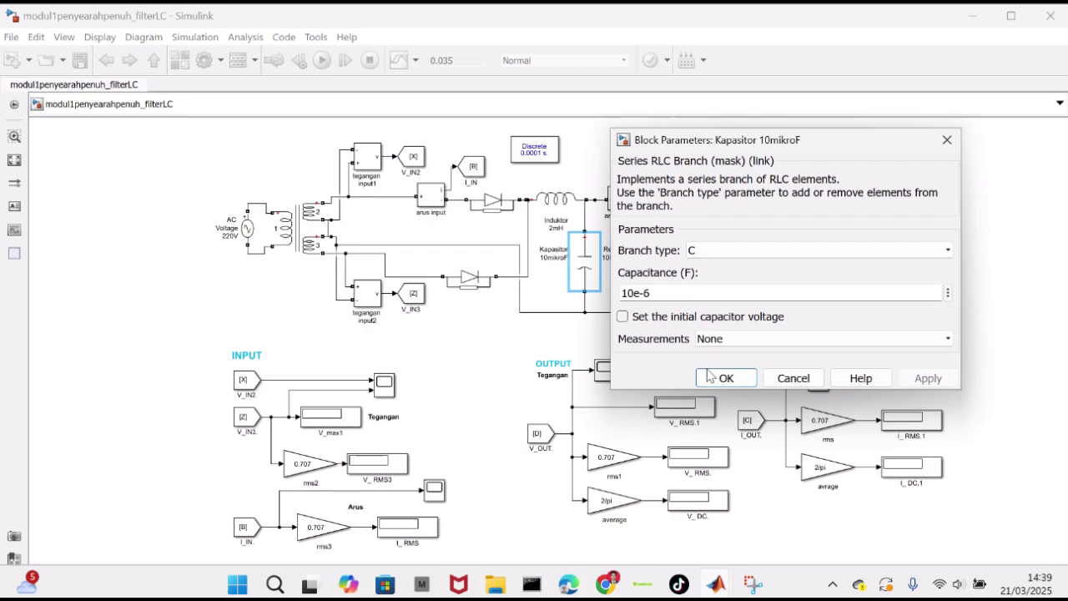
left_click(743, 379)
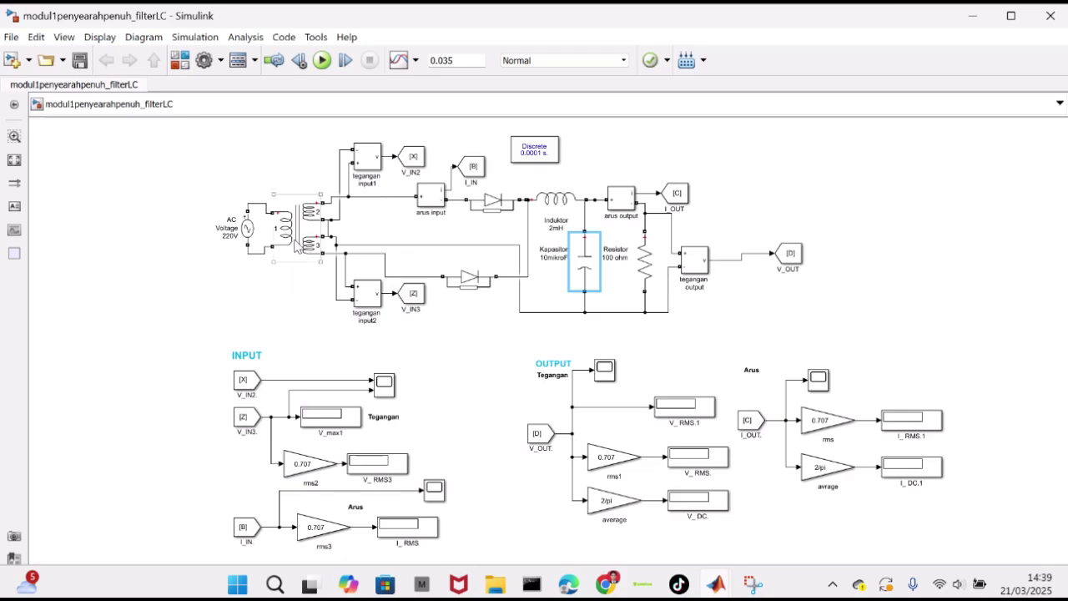
double_click(296, 242)
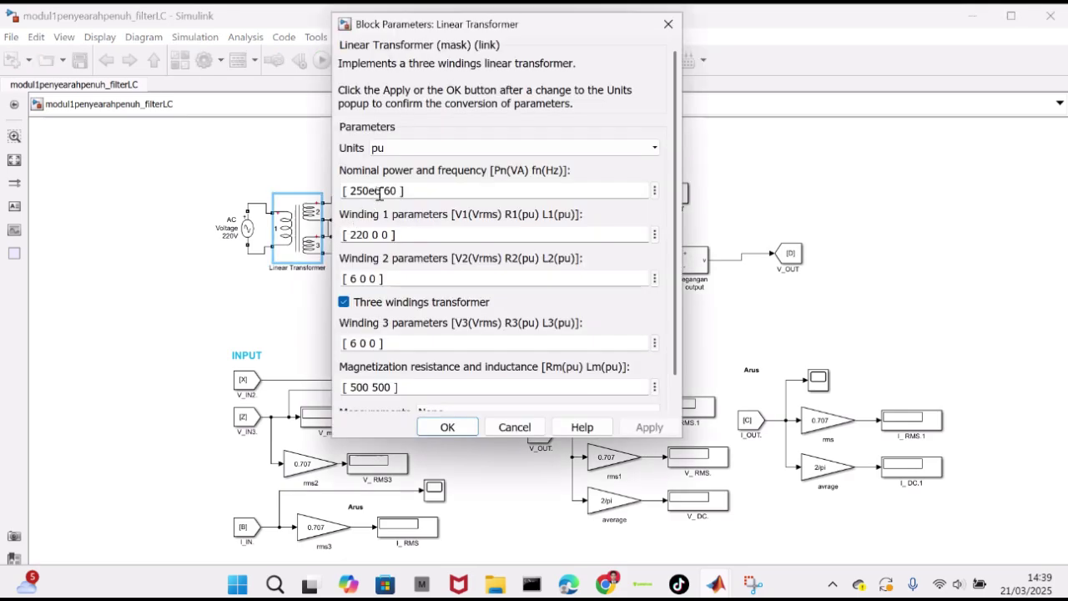
scroll(426, 242, "down", 1)
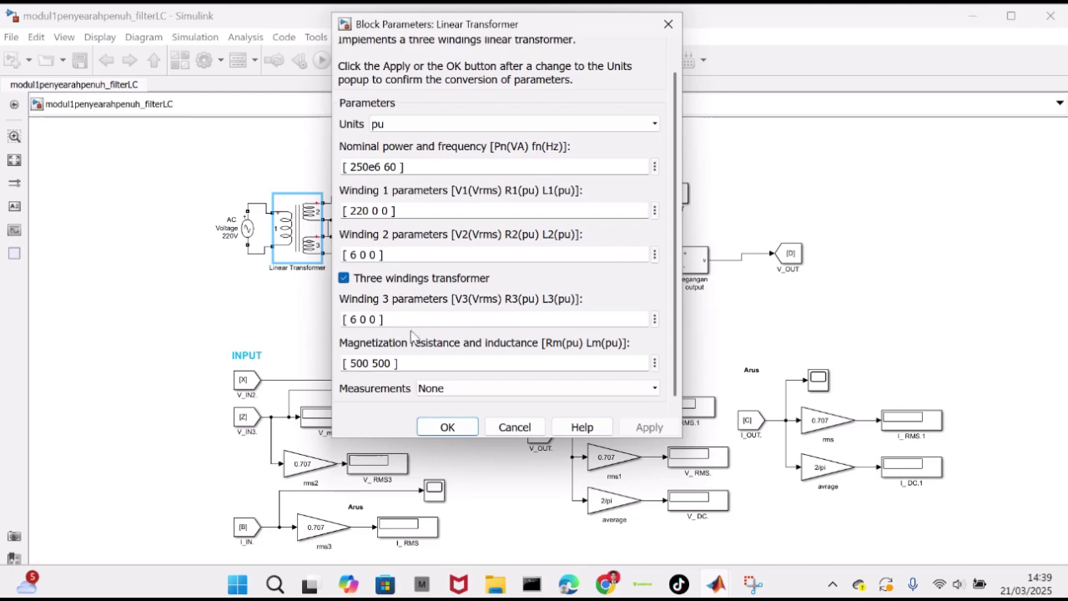
left_click(448, 426)
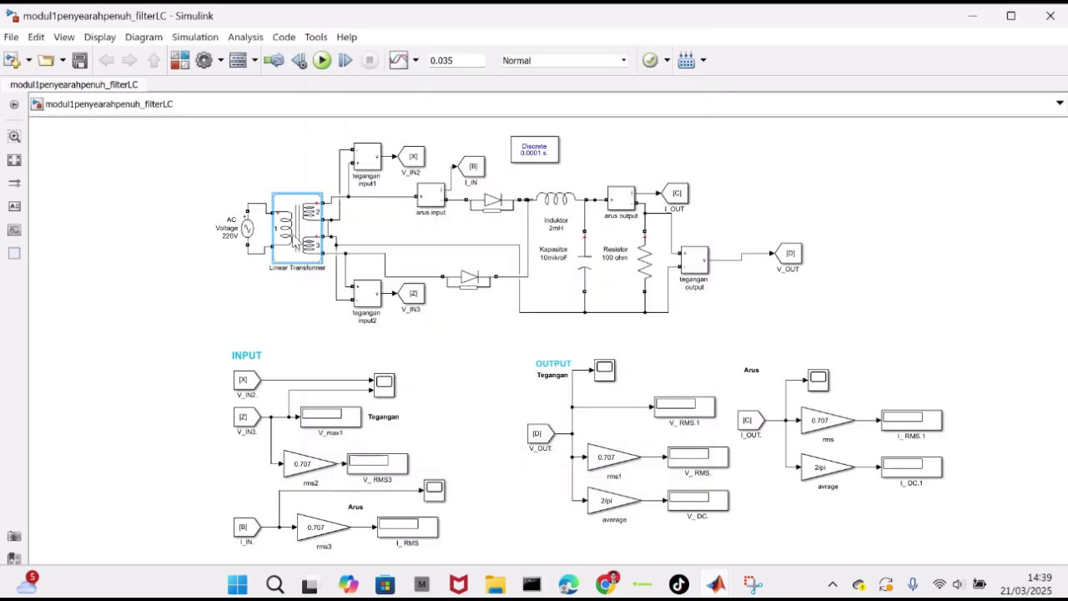
- Run the LC-filter full-wave rectifier simulation and view its two input voltage waveforms
left_click(322, 63)
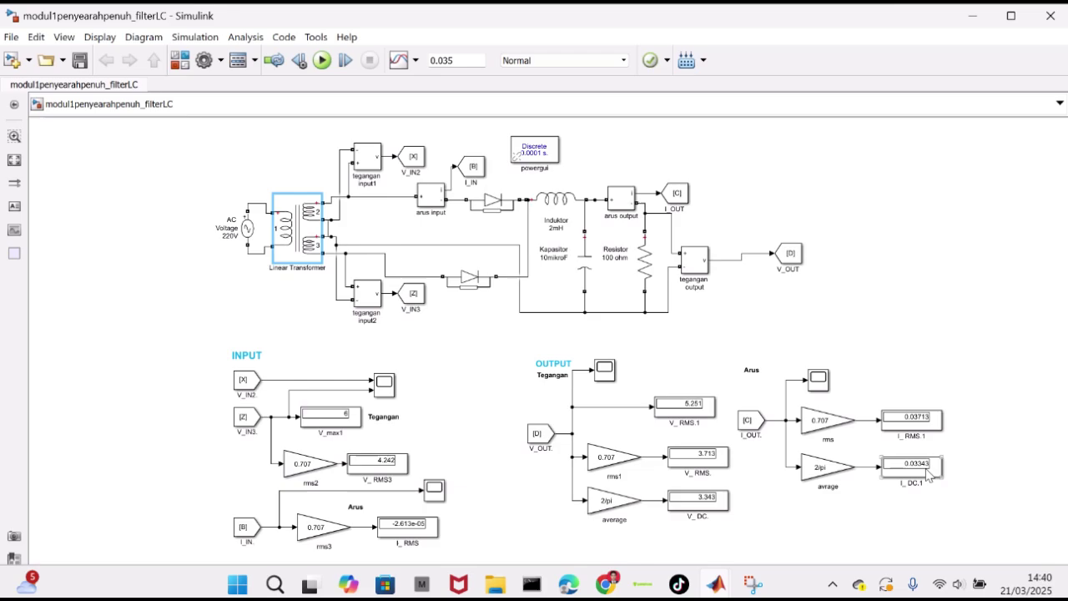
left_click(384, 389)
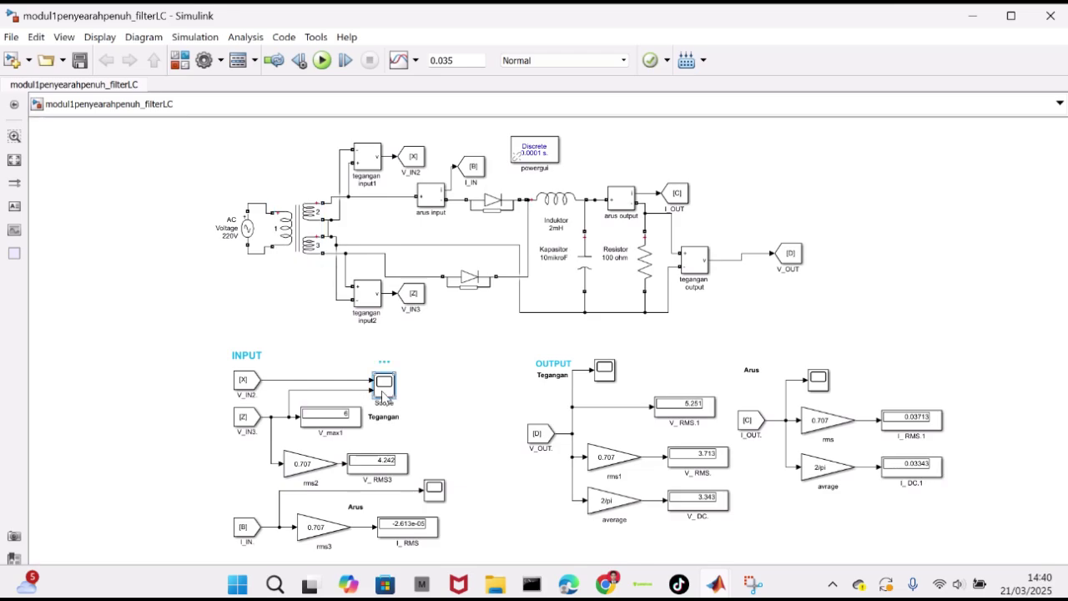
double_click(382, 391)
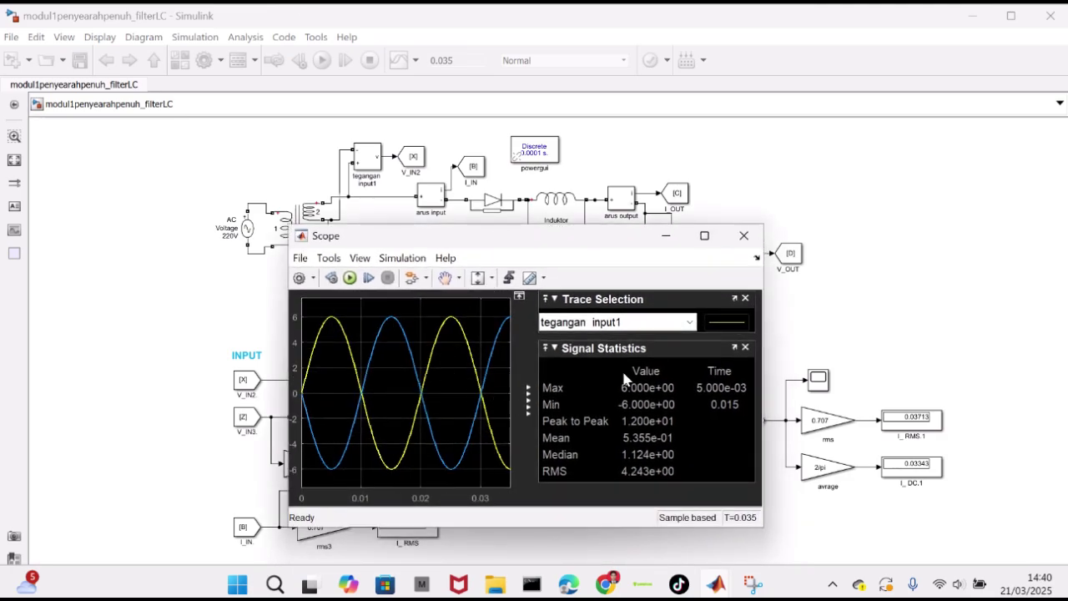
left_click(744, 236)
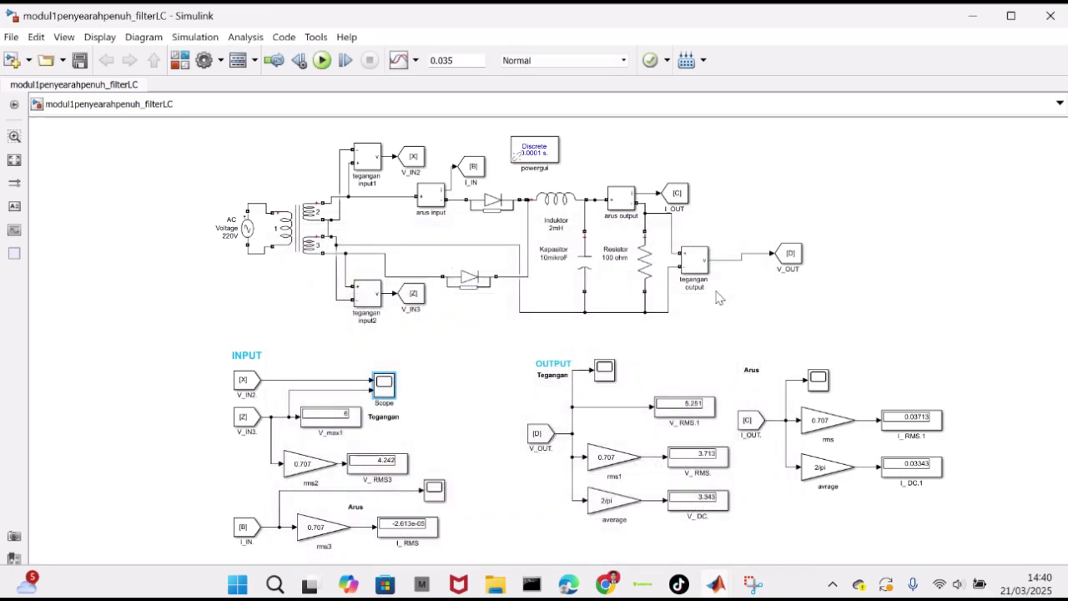
- View the output voltage and output current waveforms of the full-wave rectifier with the LC filter
left_click(610, 377)
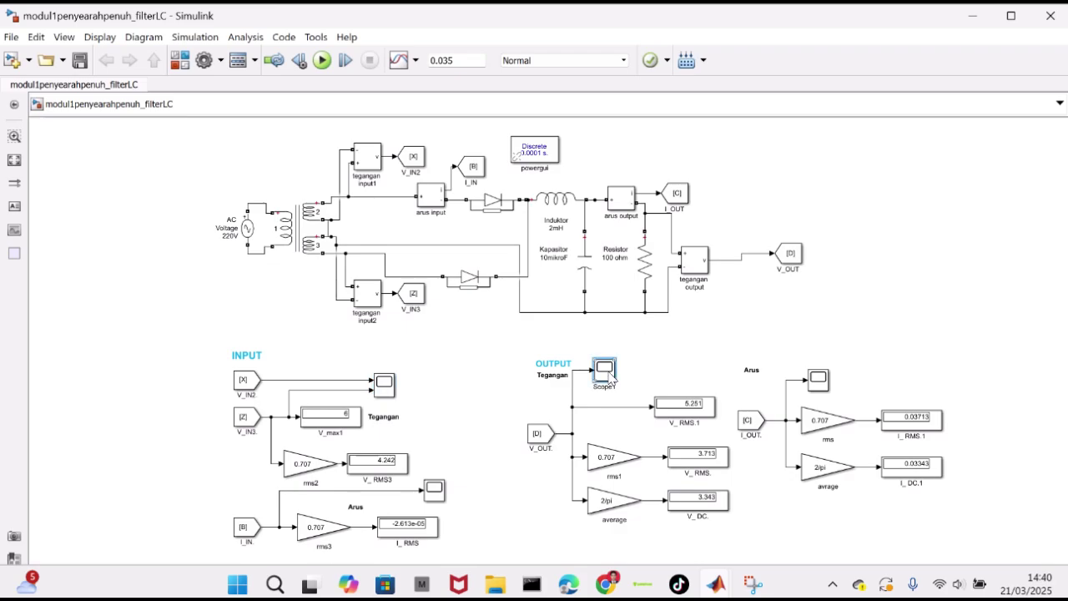
double_click(609, 377)
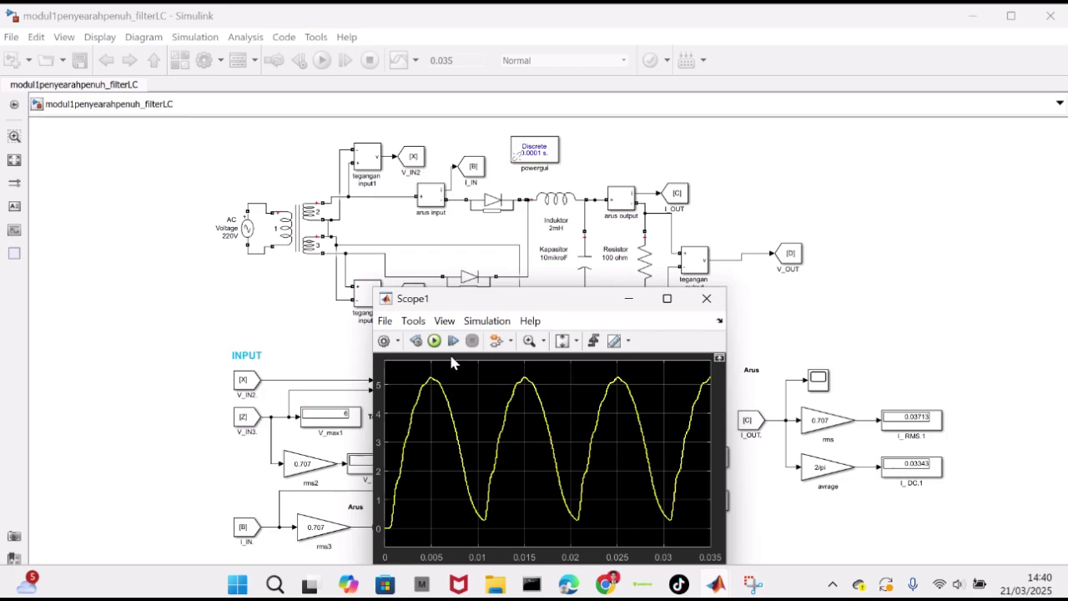
left_click(707, 298)
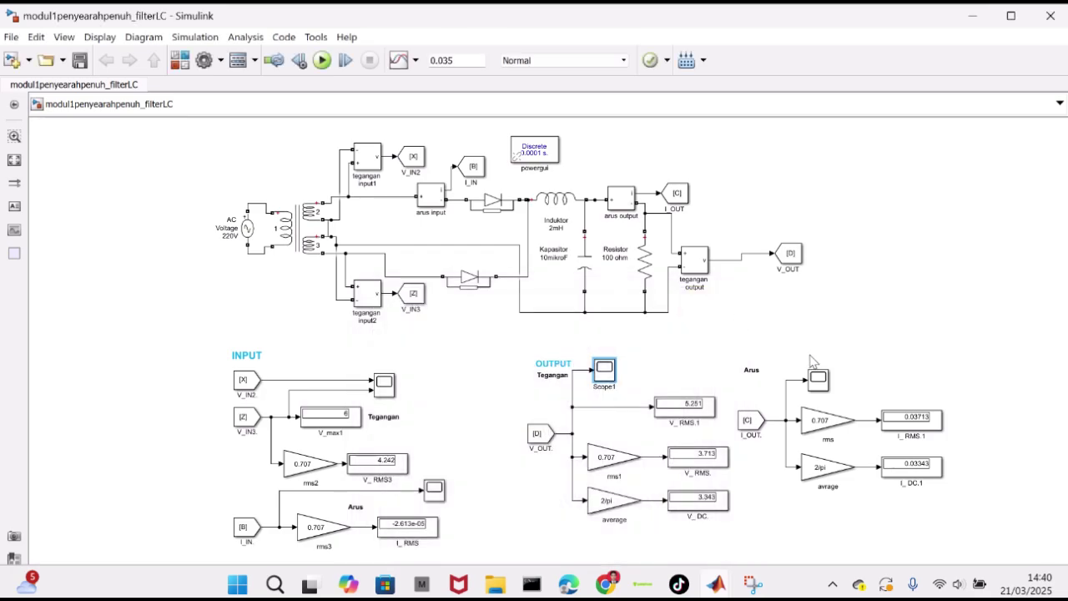
left_click(817, 387)
double_click(817, 387)
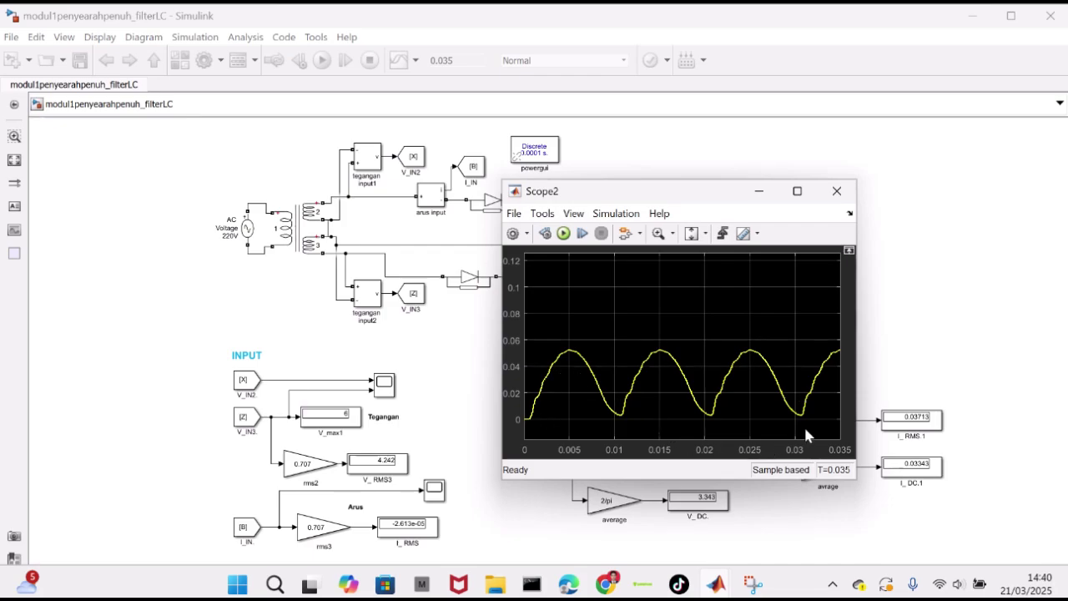
left_click(838, 190)
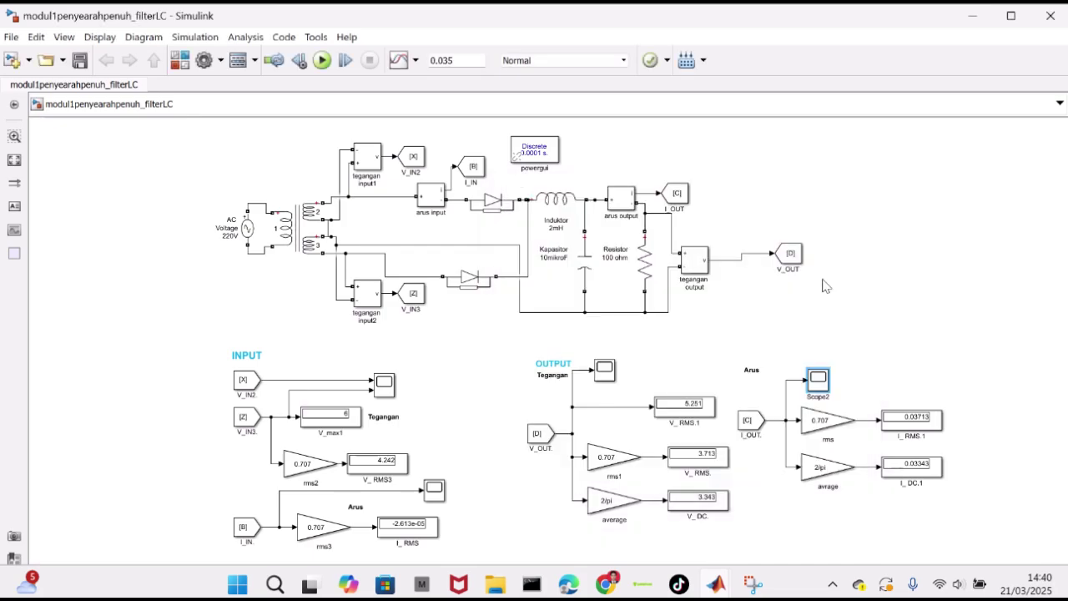
- Switch to the L-filtered full-wave rectifier model, modul1penyearahpenuh_filterL
mouse_move(716, 584)
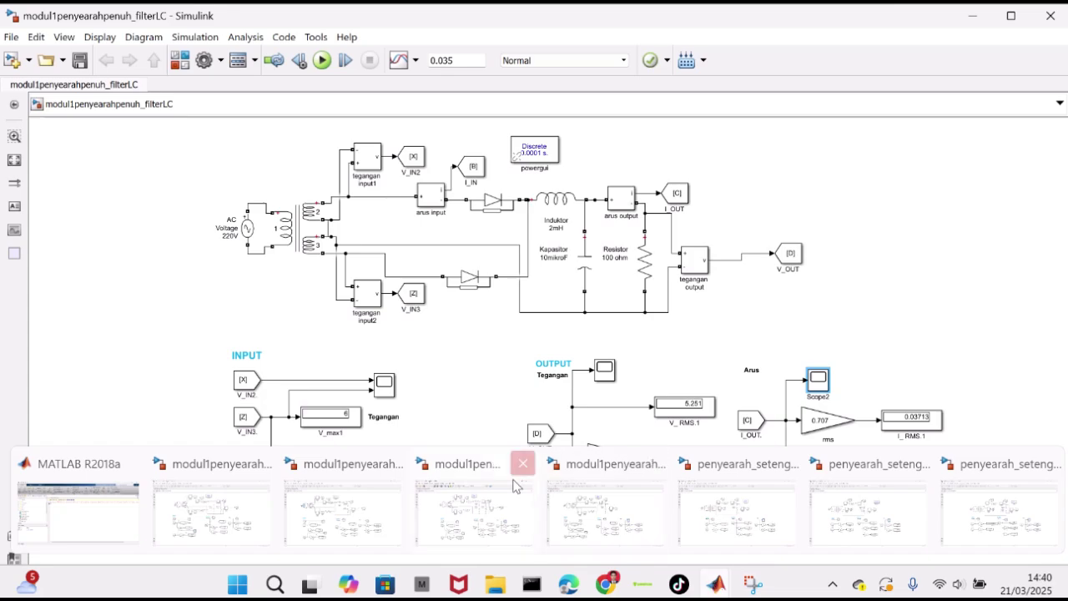
mouse_move(361, 495)
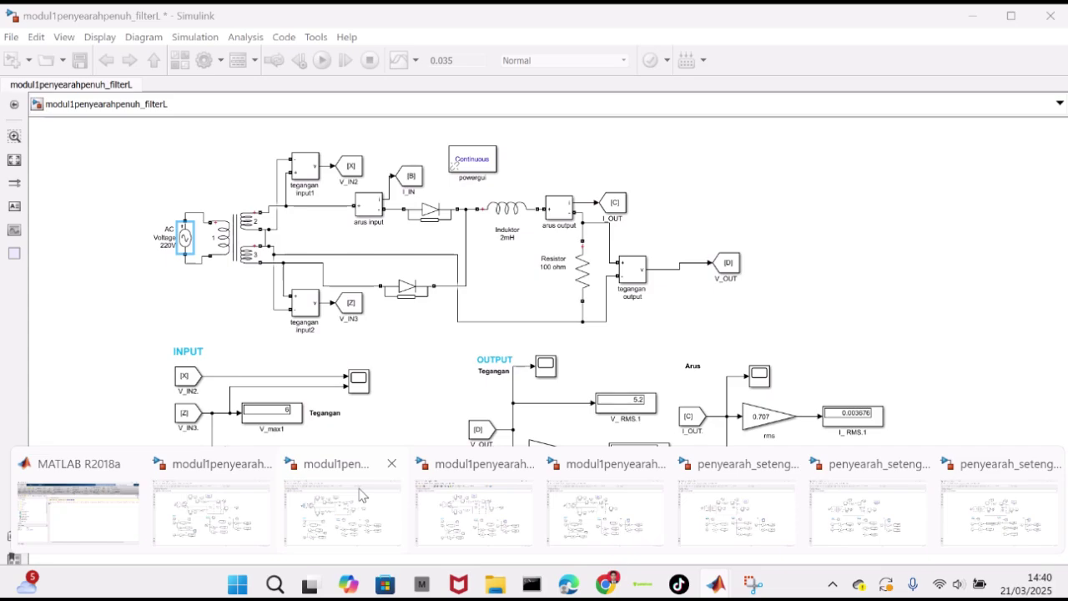
left_click(361, 495)
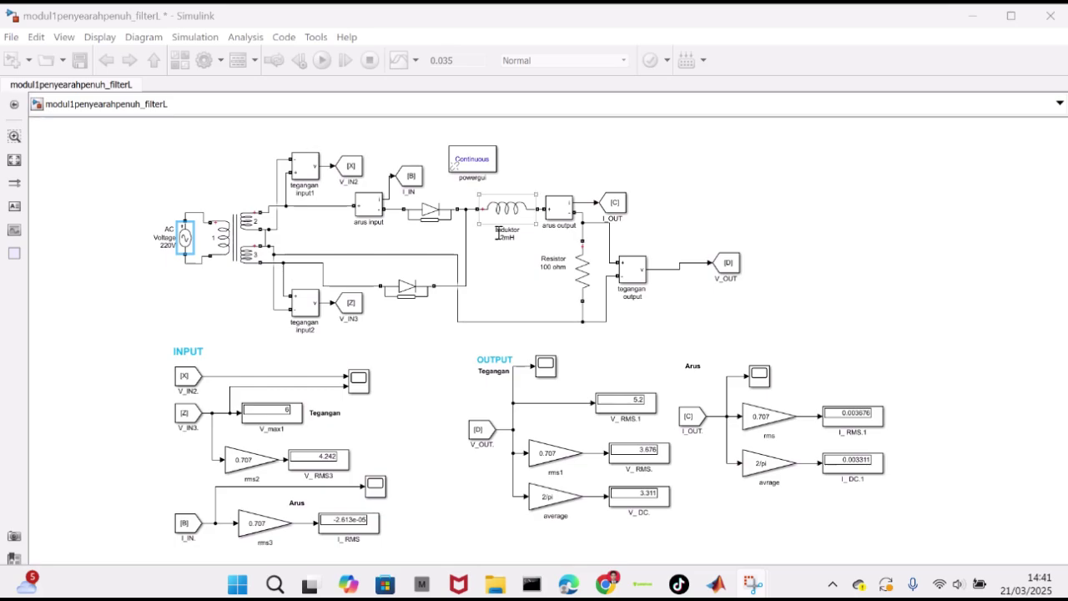
- Review the inductance of the filter inductor in the L-filter model, leaving its parameters as they are
left_click(525, 207)
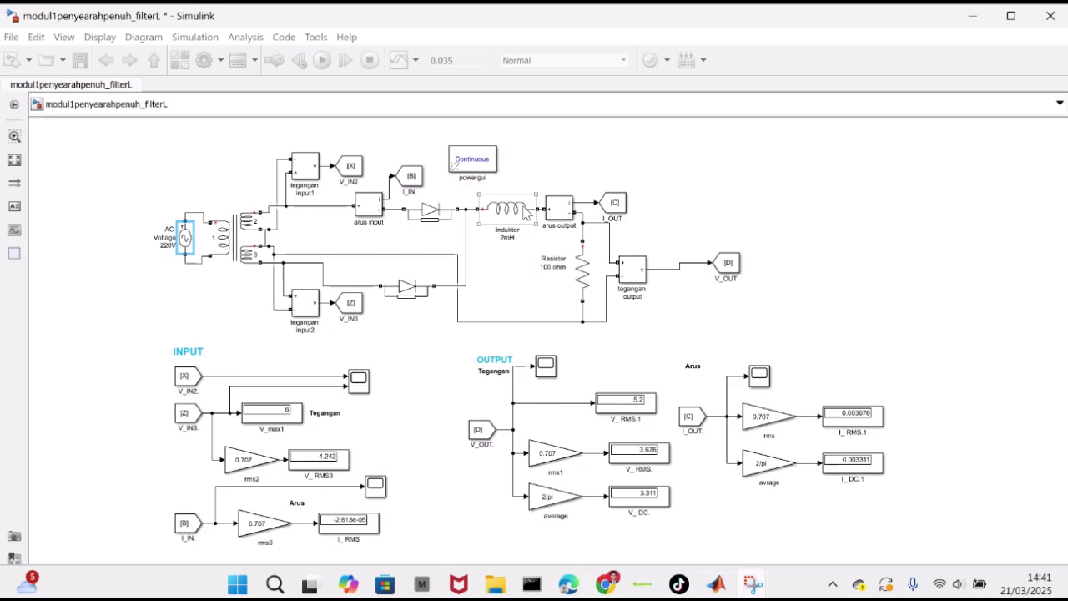
double_click(525, 211)
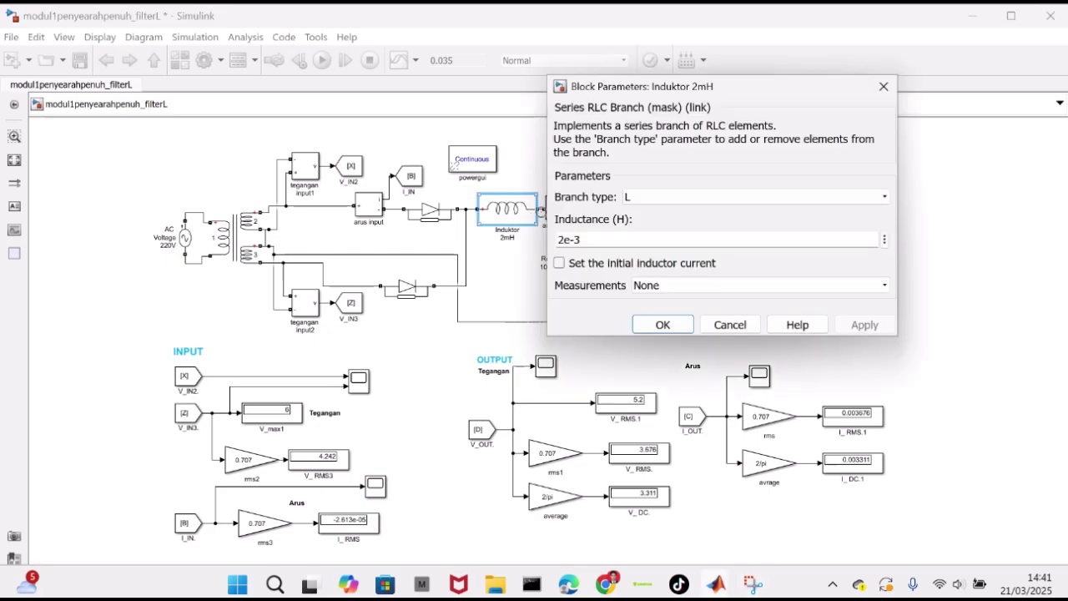
left_click(673, 325)
- Set the load resistor's resistance to 100 ohms in the L-filter model
left_click(582, 282)
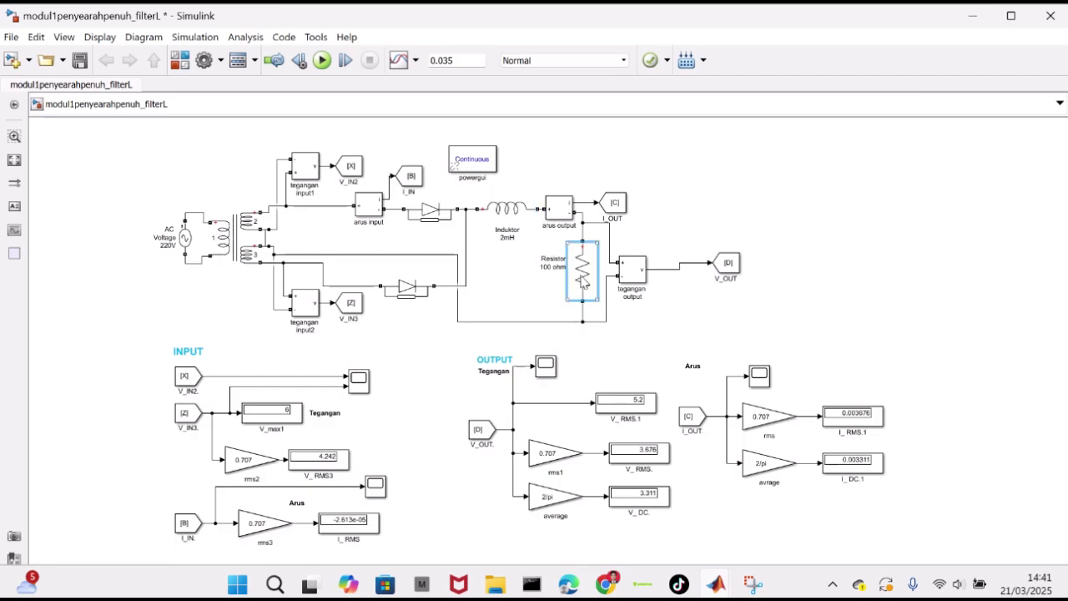
double_click(583, 282)
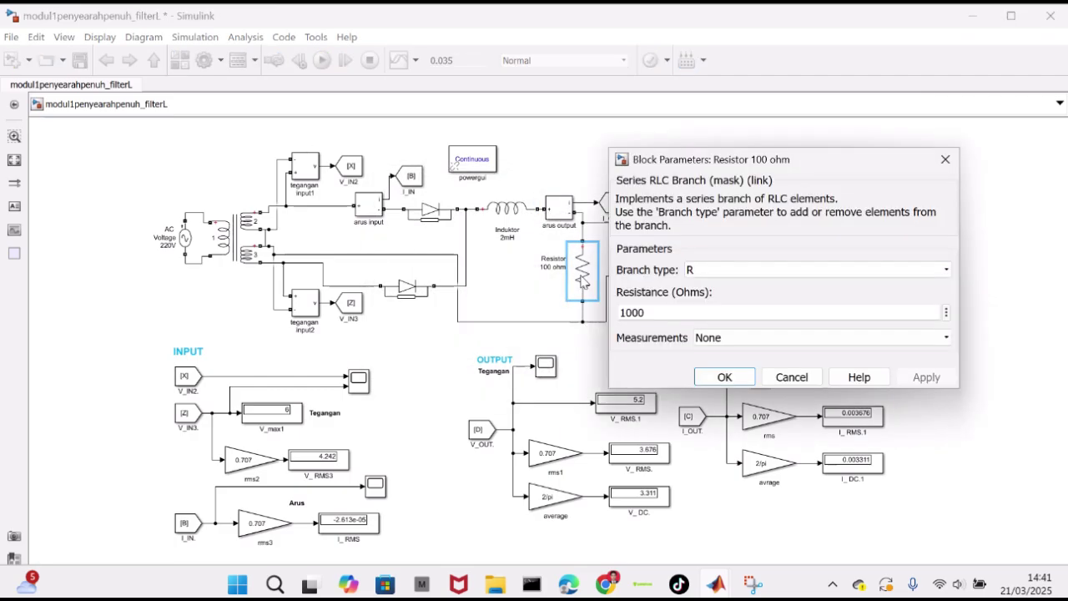
double_click(675, 316)
left_click(674, 316)
key("BackSpace")
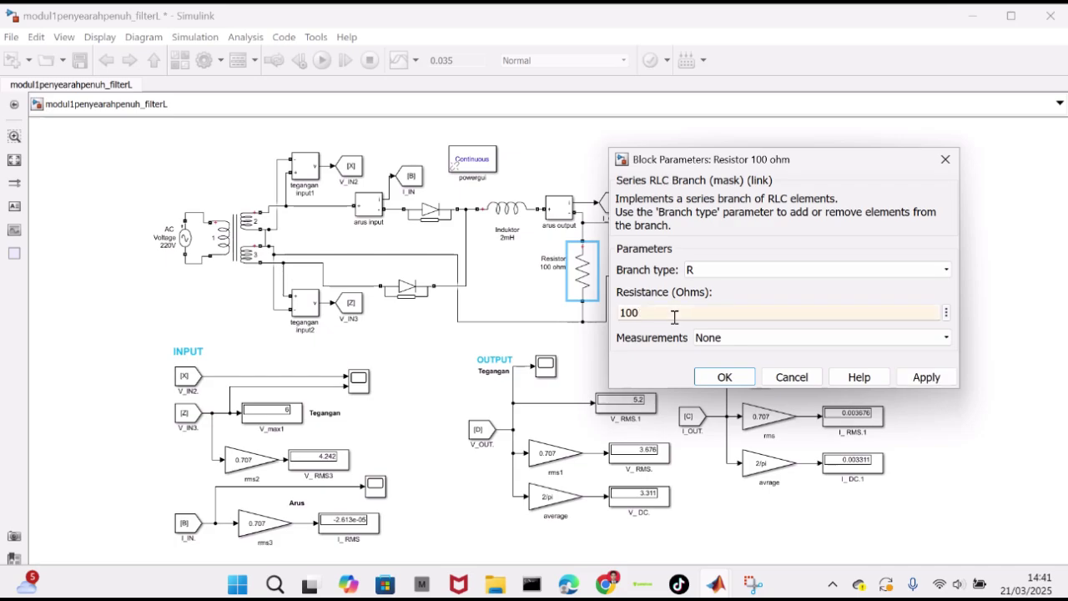
double_click(675, 317)
key("Return")
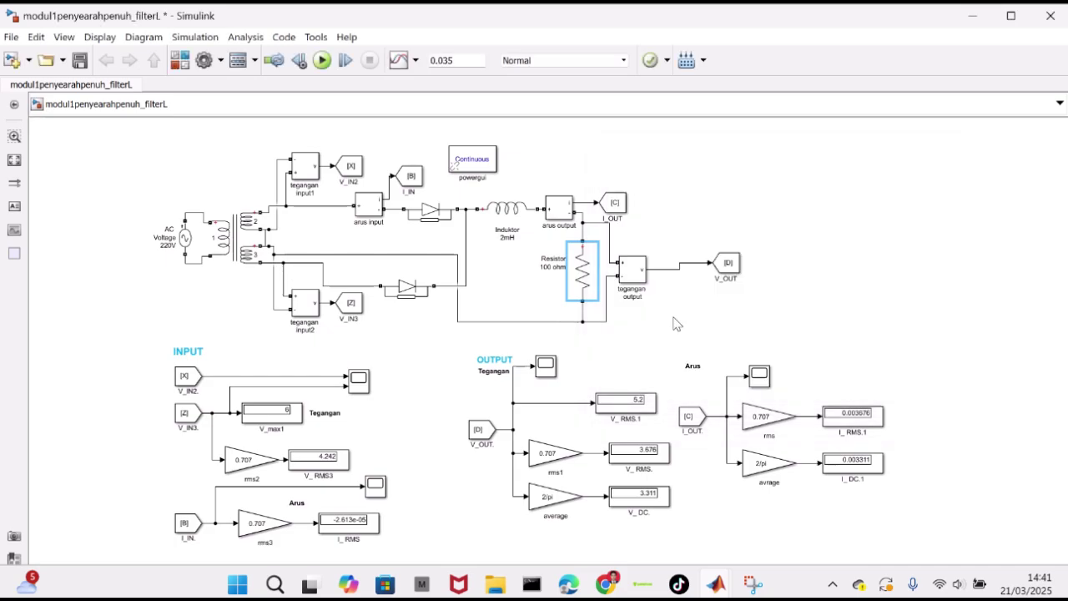
- Review the linear transformer's nominal power, frequency and winding parameters in the L-filter model
left_click(254, 253)
double_click(254, 253)
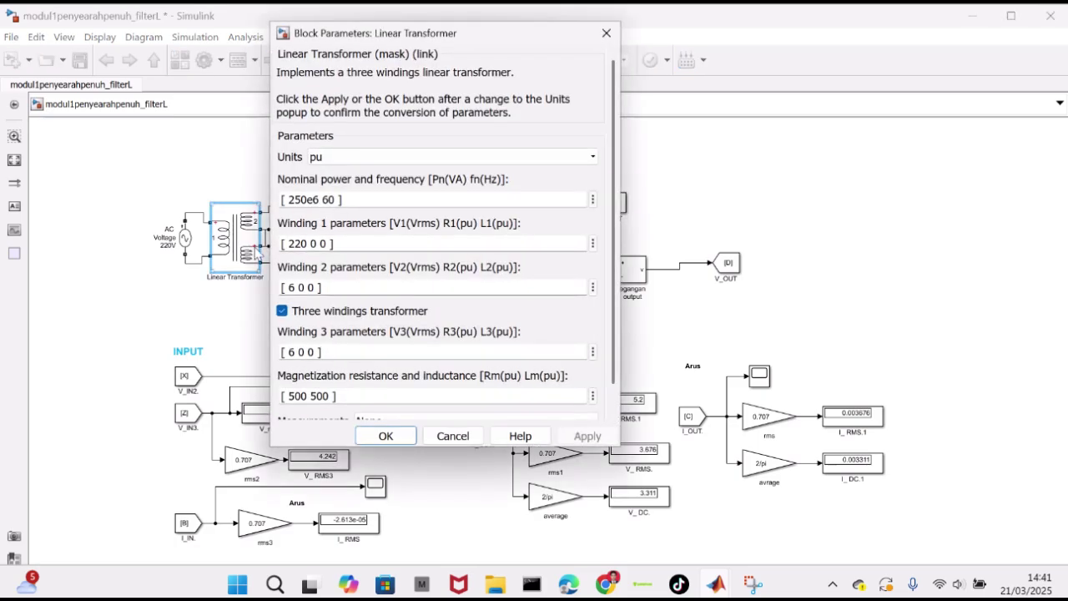
scroll(424, 192, "down", 1)
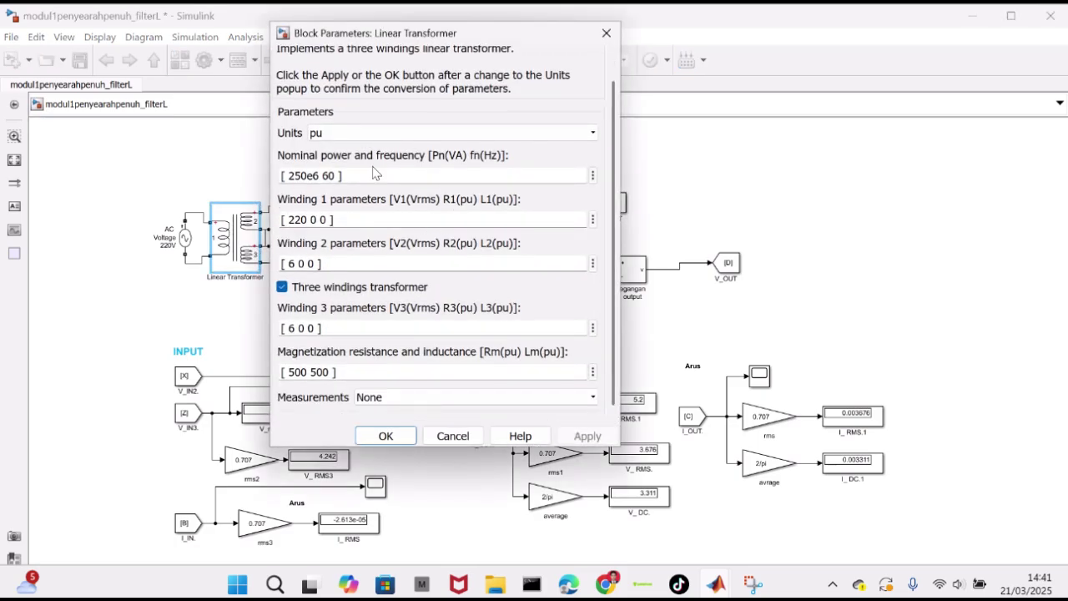
left_click(386, 437)
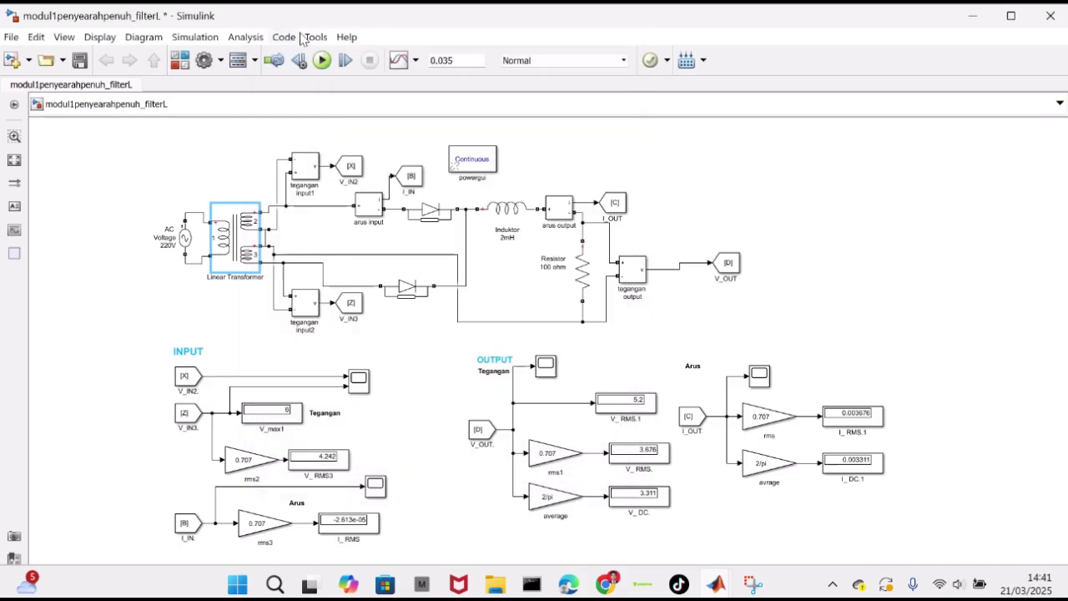
- Run the L-filter full-wave rectifier simulation and view its two input voltage waveforms
left_click(323, 61)
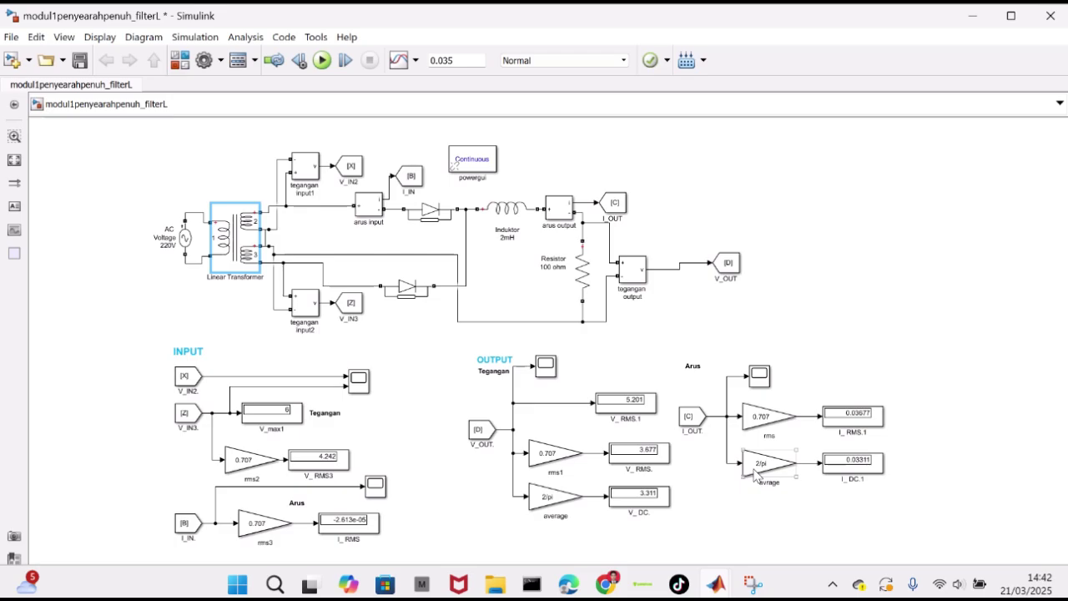
double_click(353, 383)
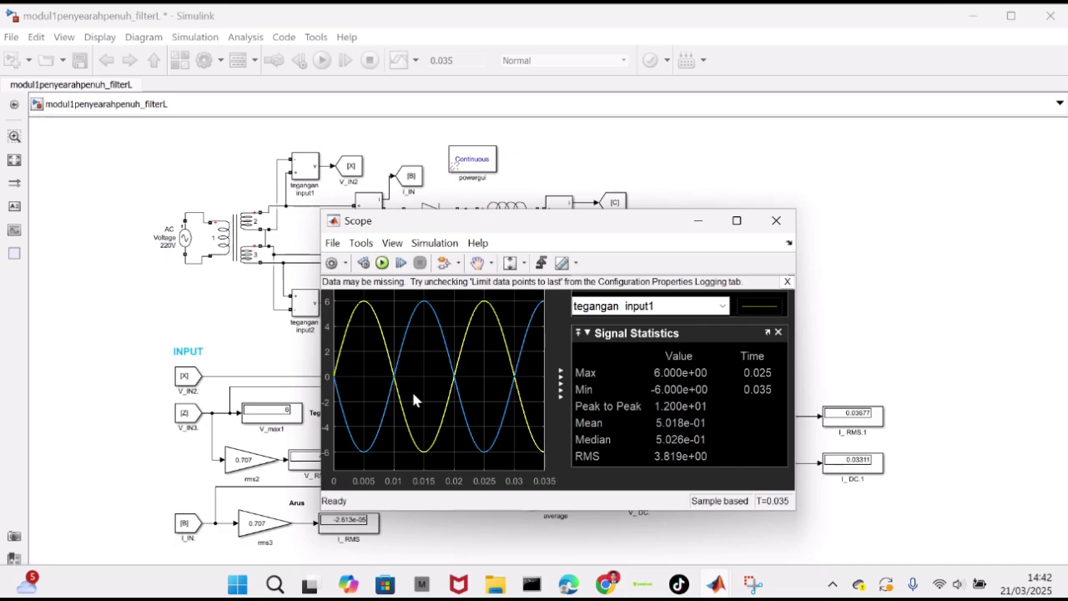
left_click(776, 220)
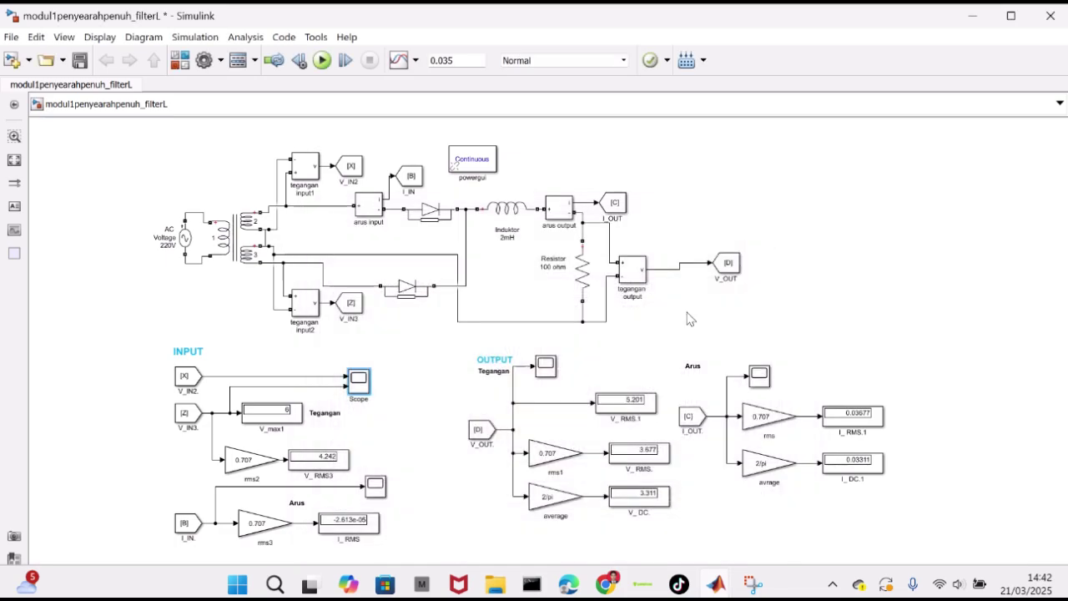
- View the output voltage and output current waveforms of the full-wave rectifier with the L filter
left_click(553, 366)
double_click(554, 367)
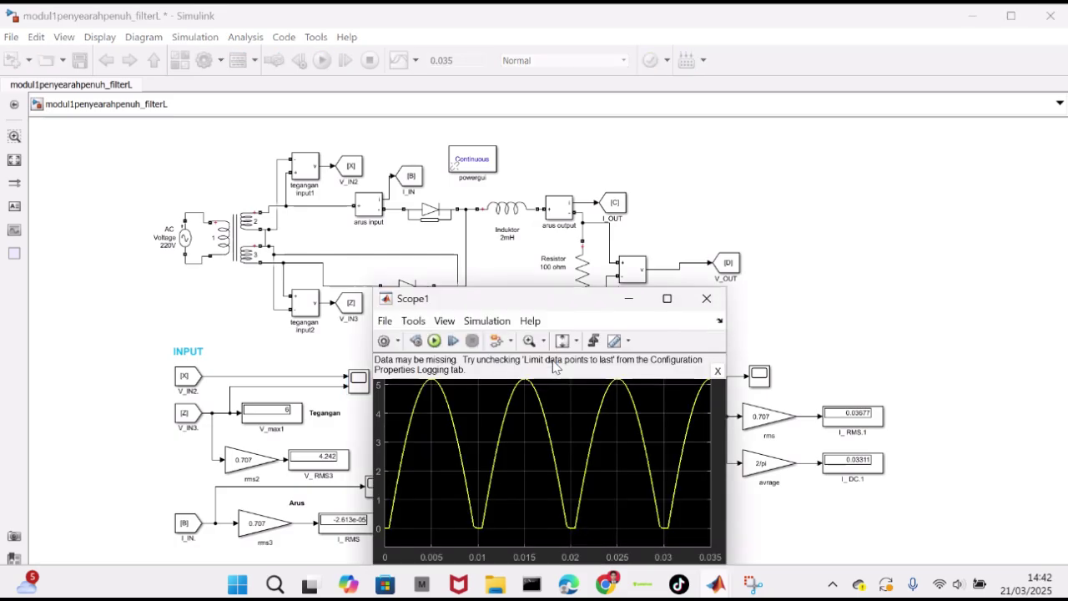
left_click(717, 371)
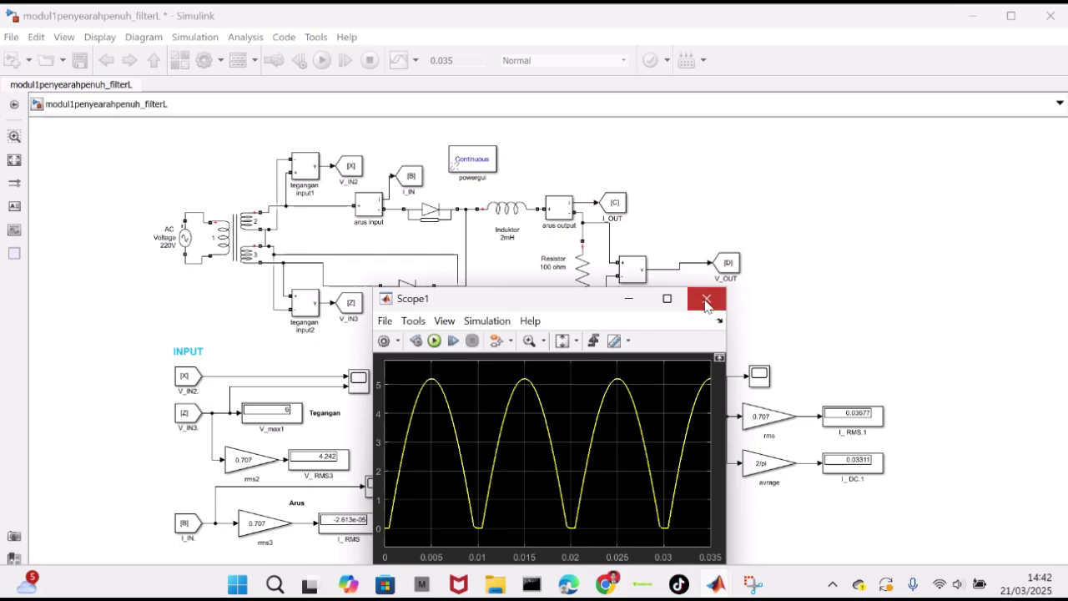
left_click(707, 304)
left_click(756, 378)
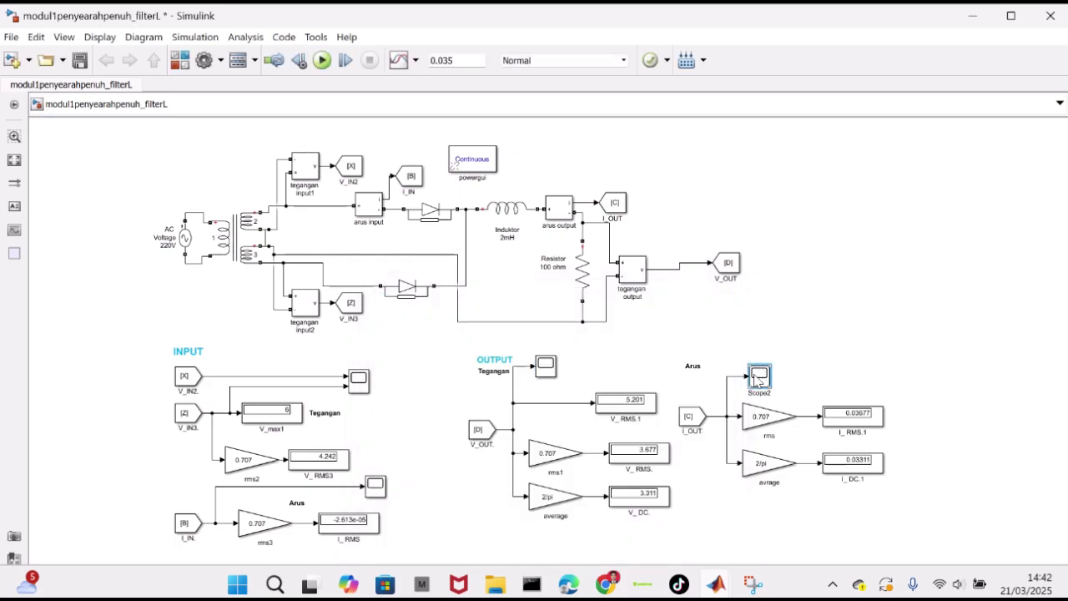
double_click(757, 378)
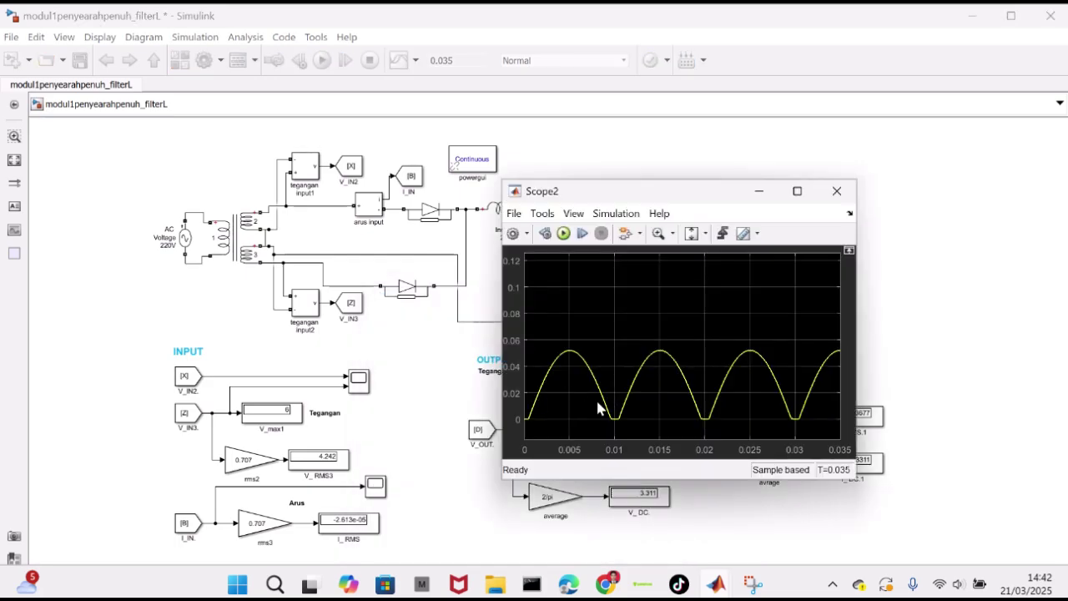
left_click(837, 190)
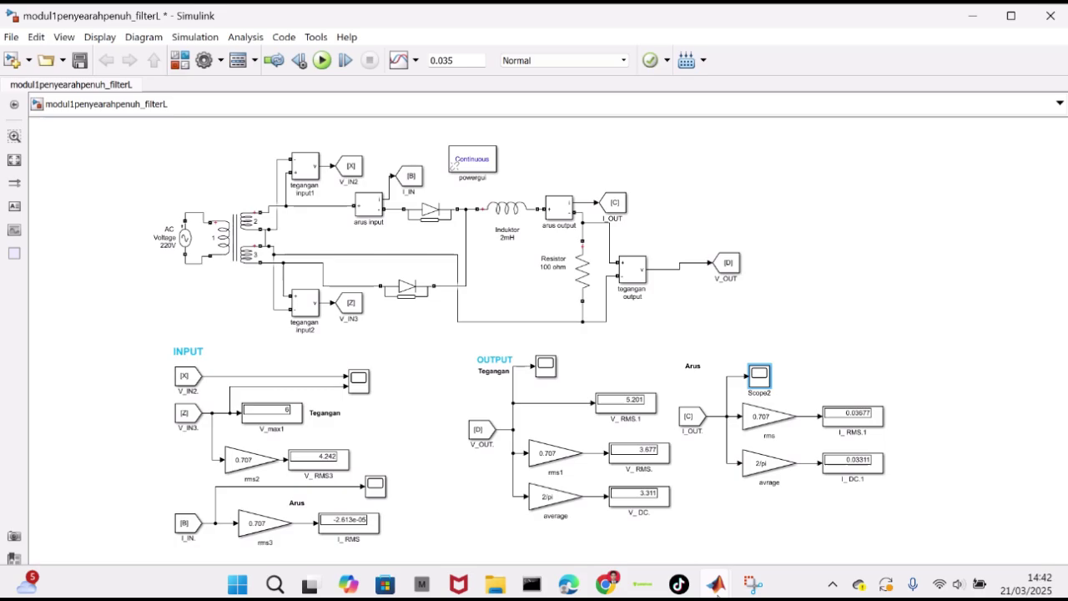
- Switch to the C-filtered full-wave rectifier model, modul1penyearahpenuh_filterC
mouse_move(718, 587)
mouse_move(241, 511)
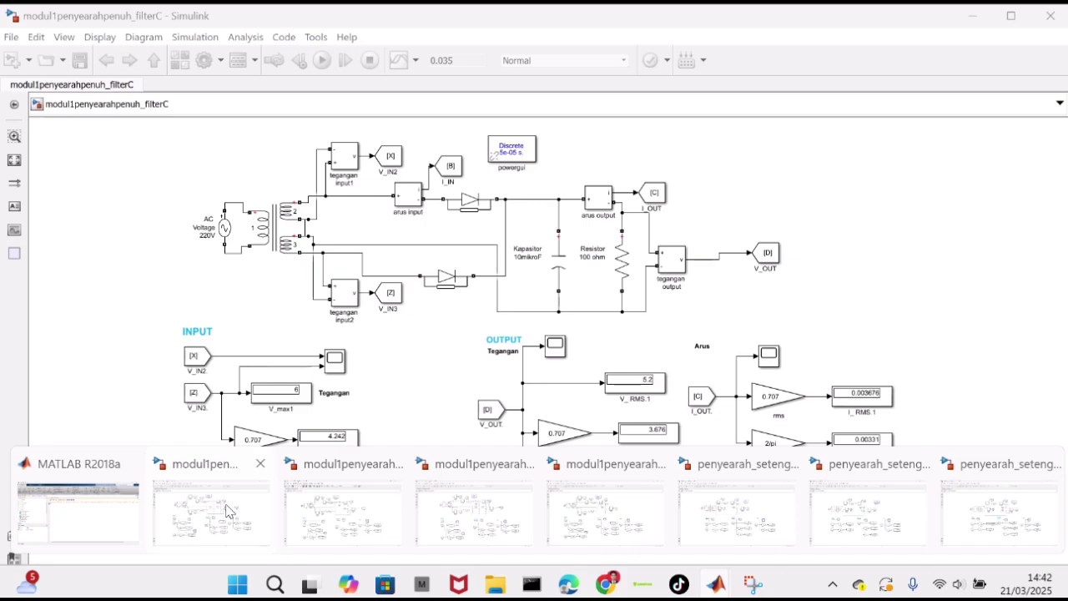
left_click(226, 511)
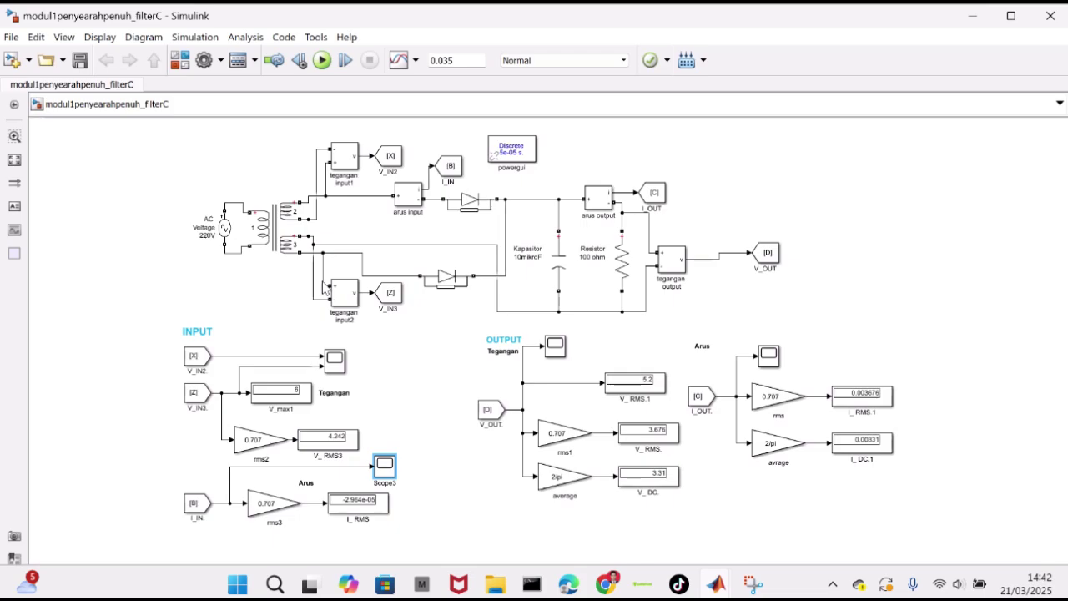
- Set the filter capacitor's capacitance to 10e-6 F in the C-filter model
double_click(558, 268)
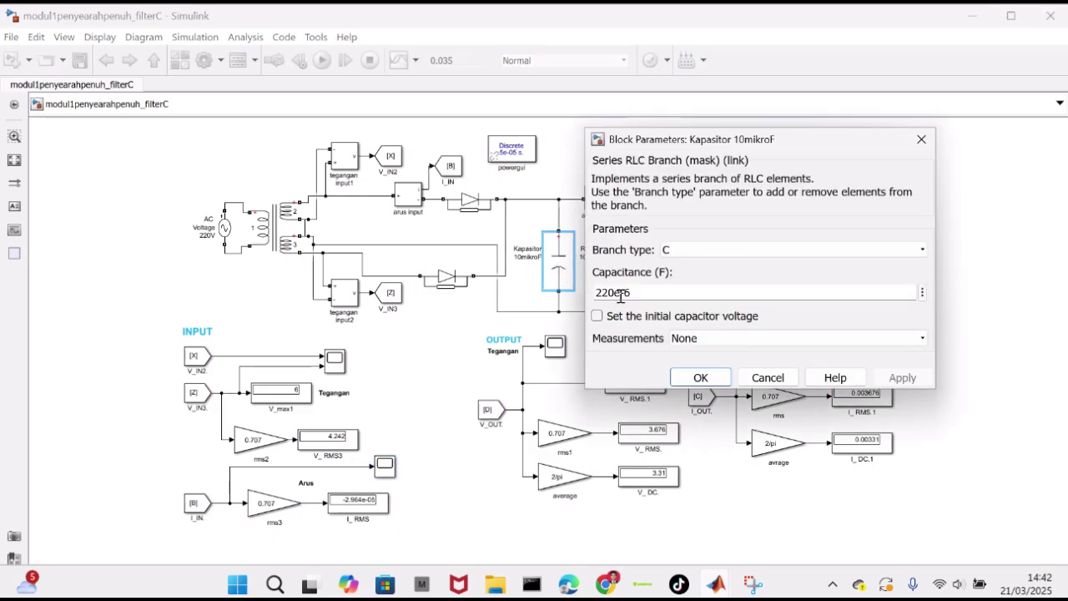
scroll(662, 248, "down", 2)
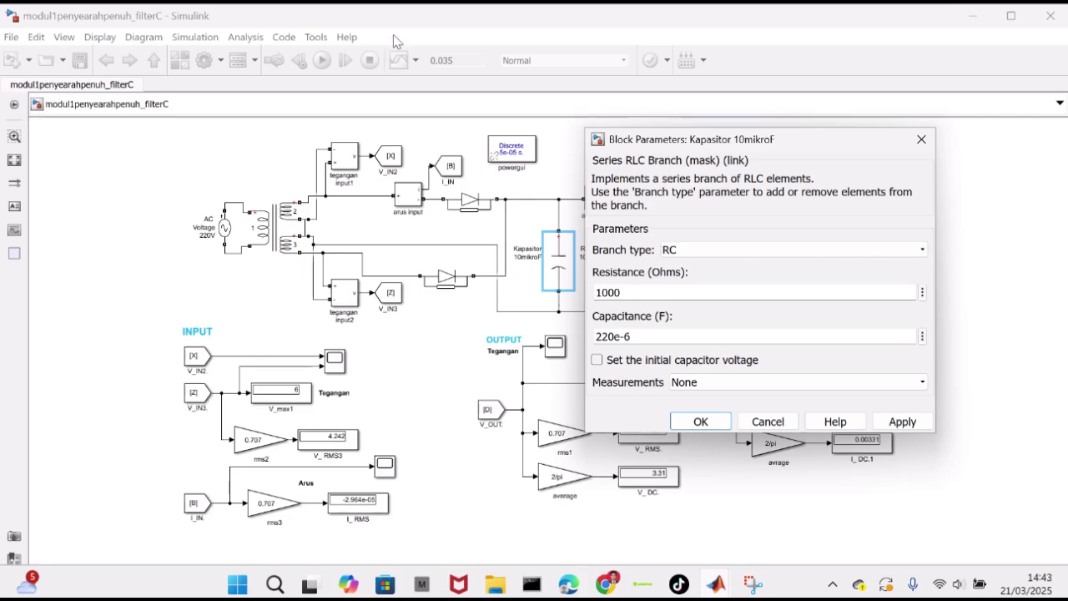
left_click(436, 35)
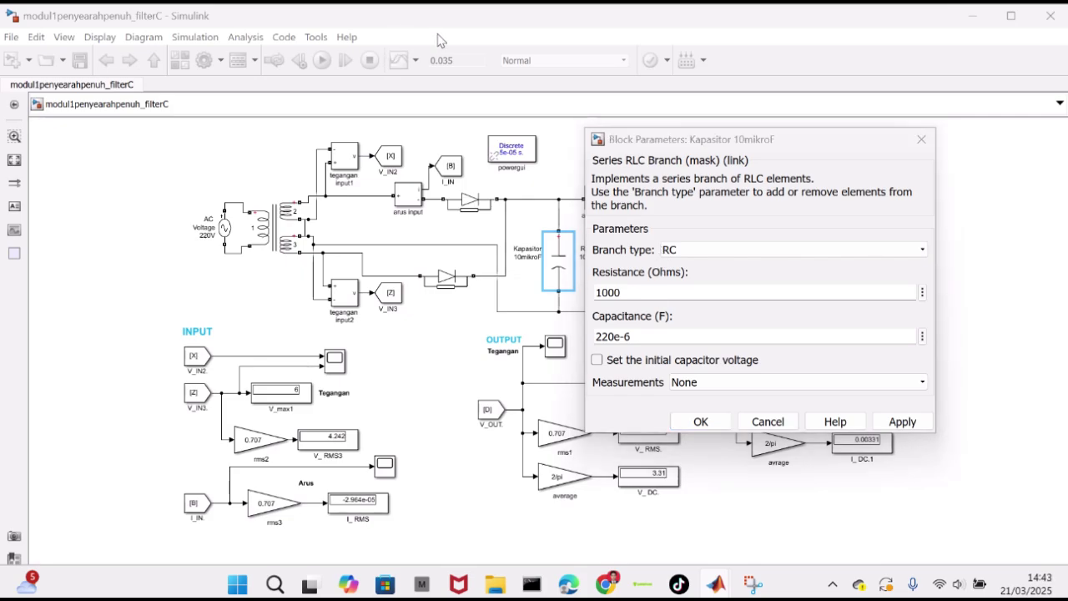
left_click(613, 333)
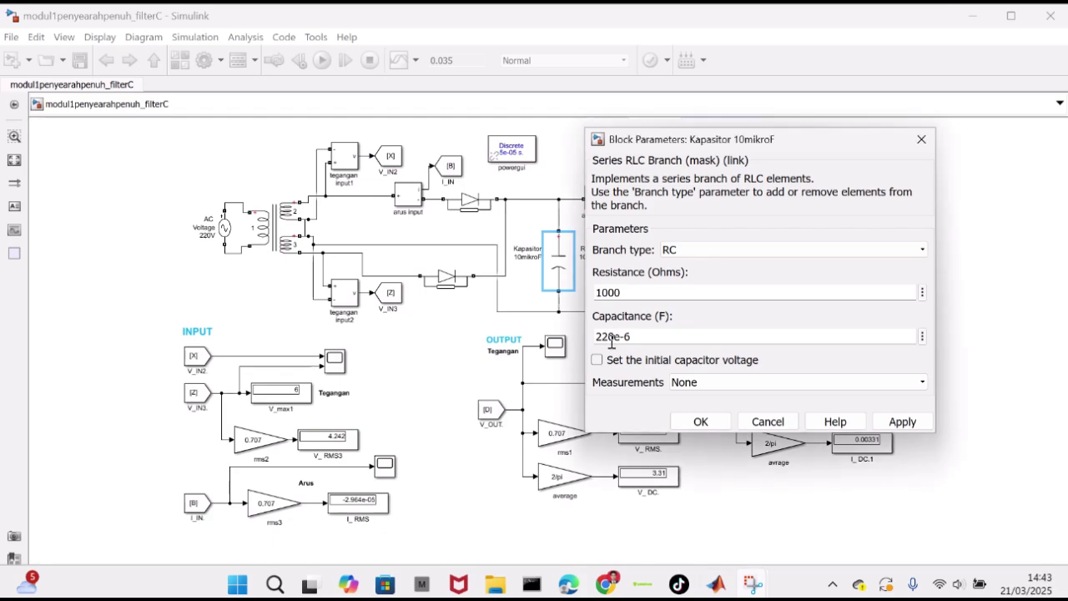
double_click(613, 335)
left_click(615, 337)
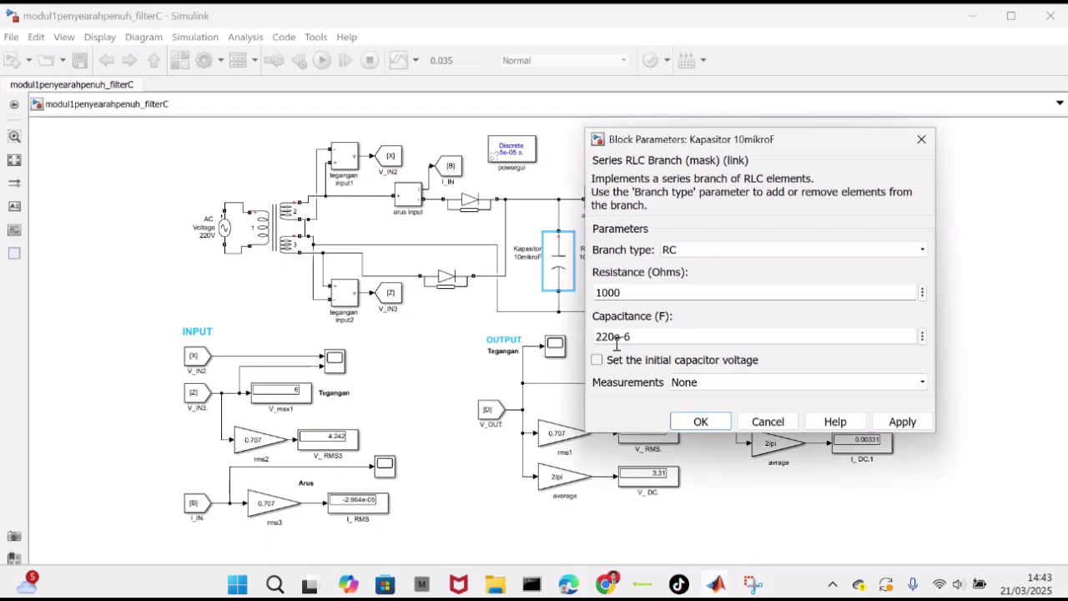
key("BackSpace")
key("BackSpace")
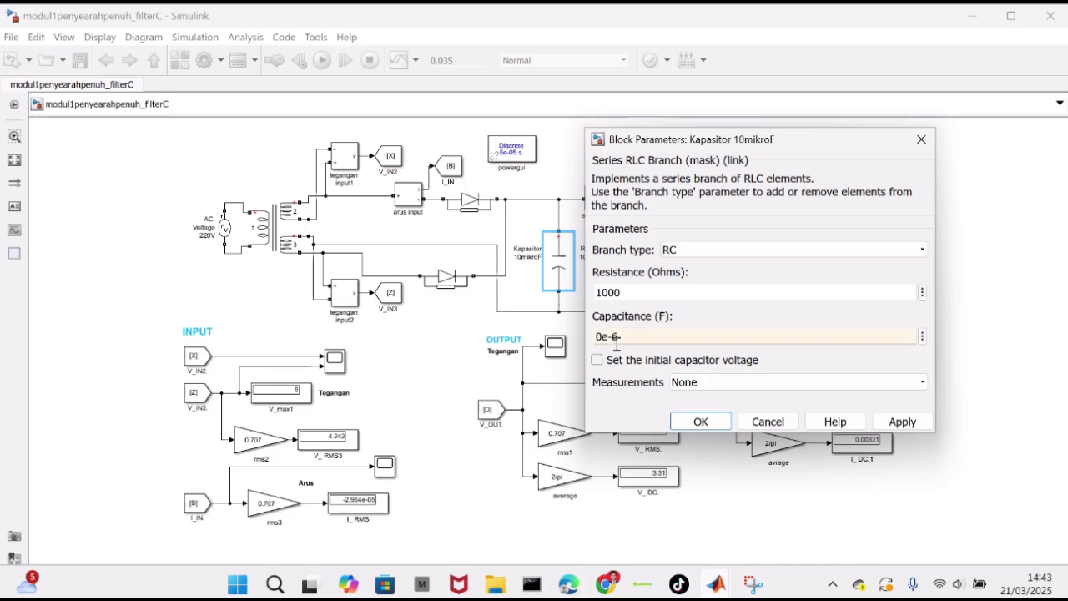
type("1")
left_click(714, 427)
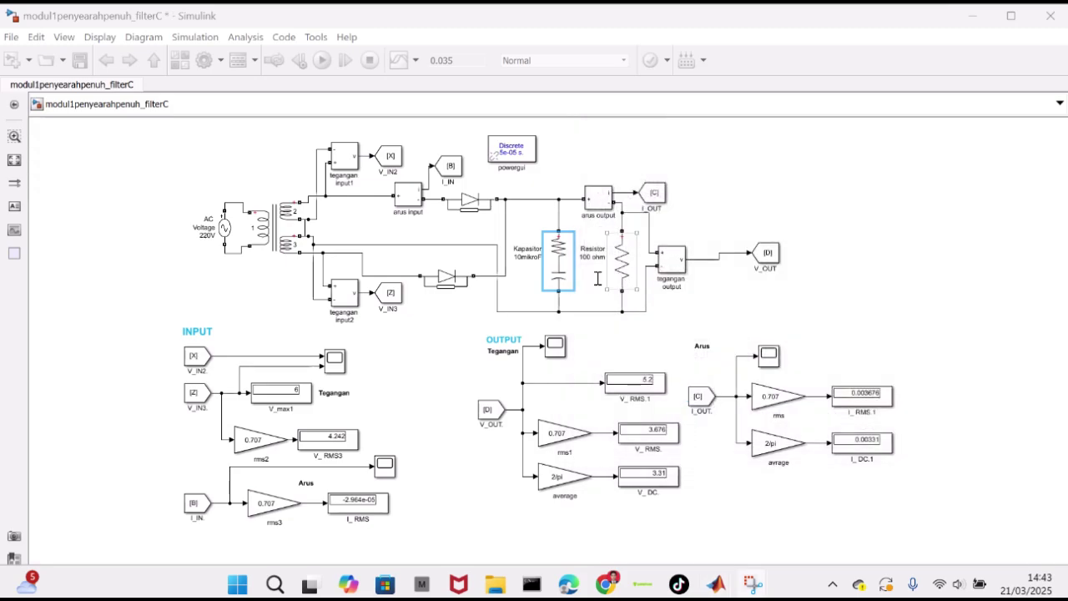
- Set the filter capacitor block's branch type to C so it contains no series resistance
double_click(558, 265)
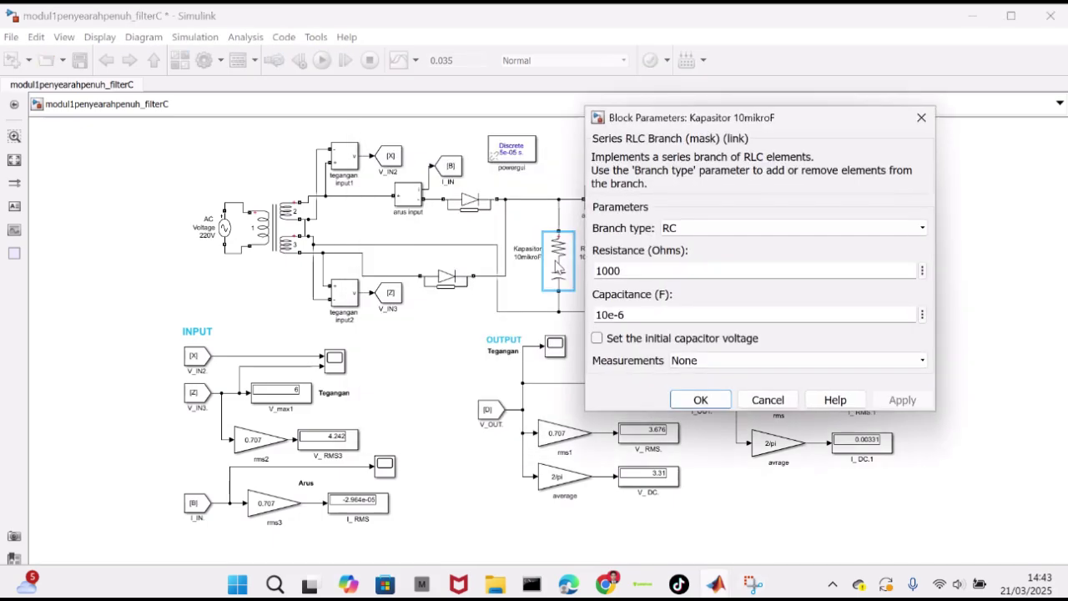
left_click(797, 237)
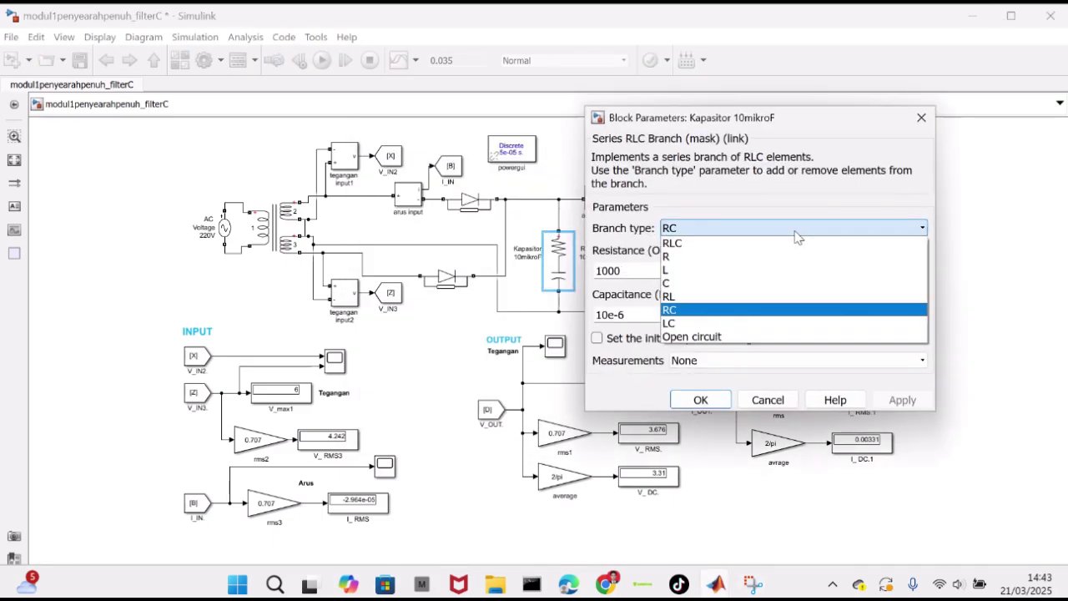
left_click(788, 284)
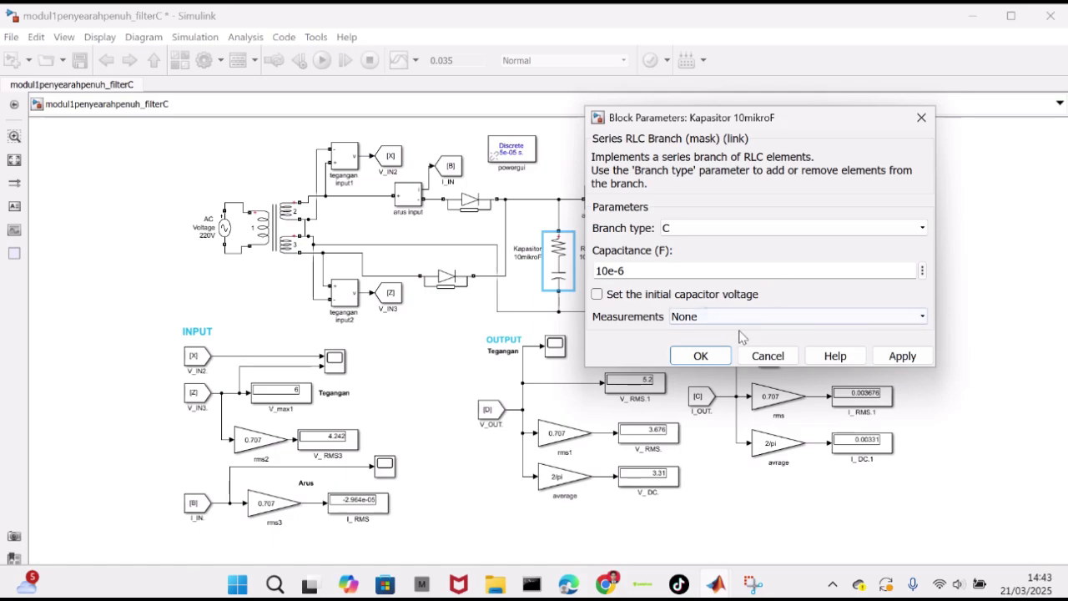
left_click(701, 355)
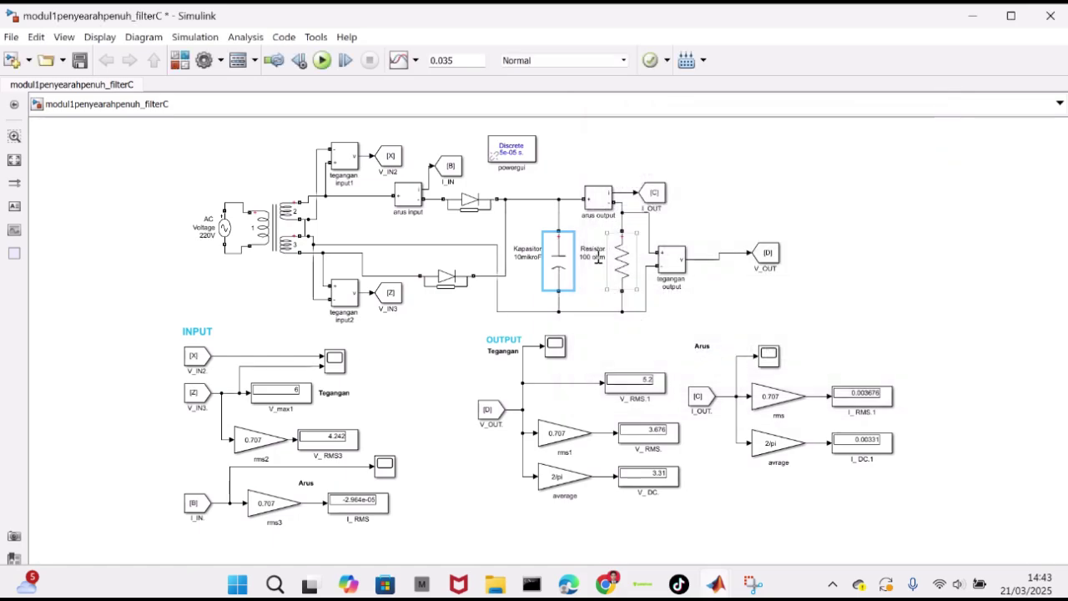
- Set the load resistor's resistance to 100 ohms in the C-filter model
double_click(622, 274)
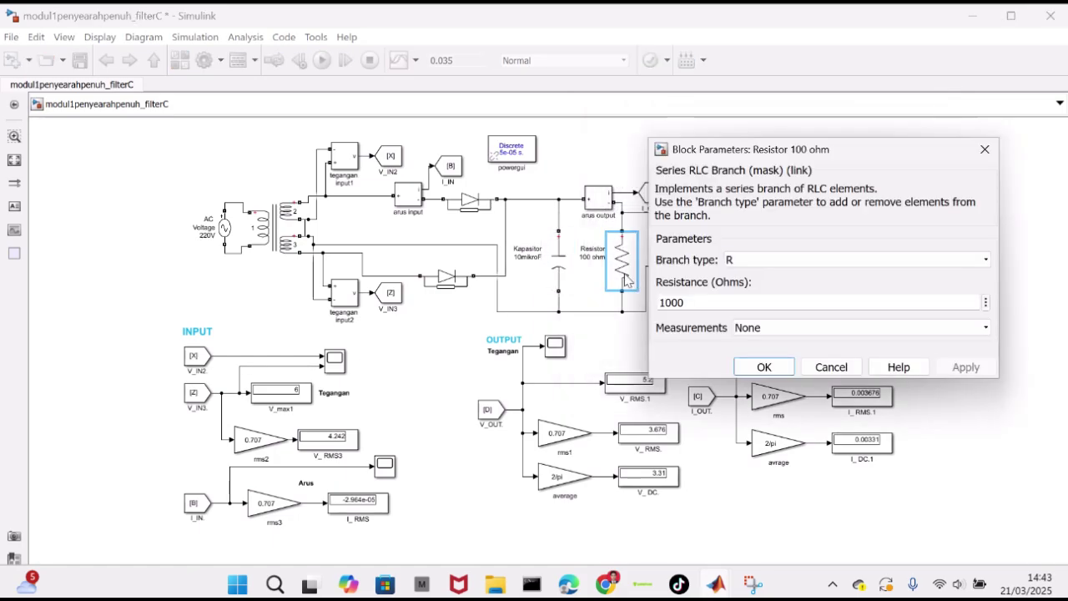
double_click(728, 302)
left_click(728, 302)
key("BackSpace")
key("Return")
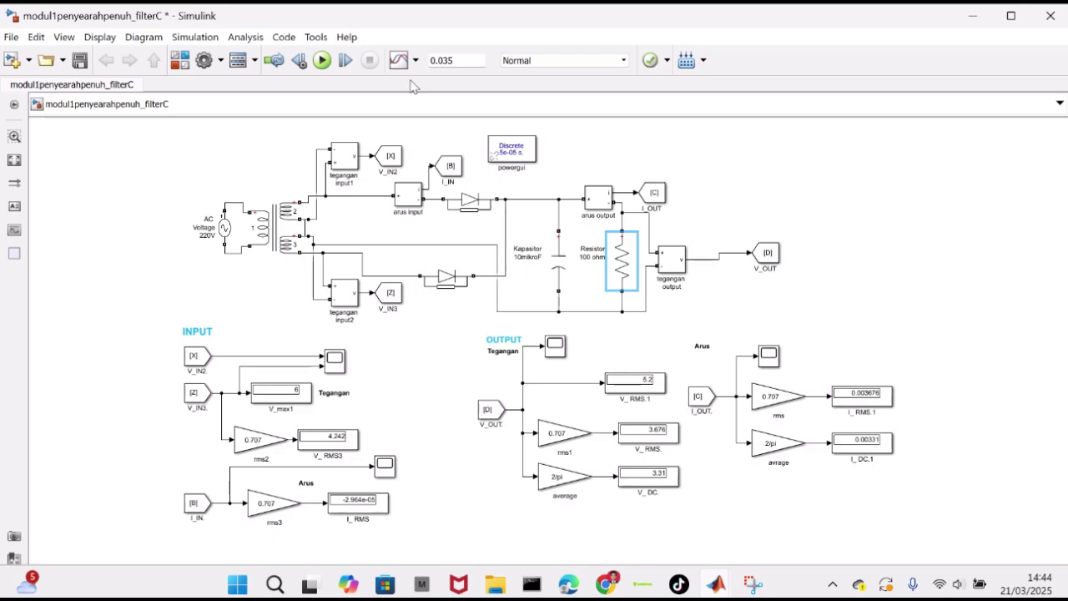
- Run the C-filter full-wave rectifier simulation and view its two input voltage waveforms
left_click(323, 61)
double_click(336, 359)
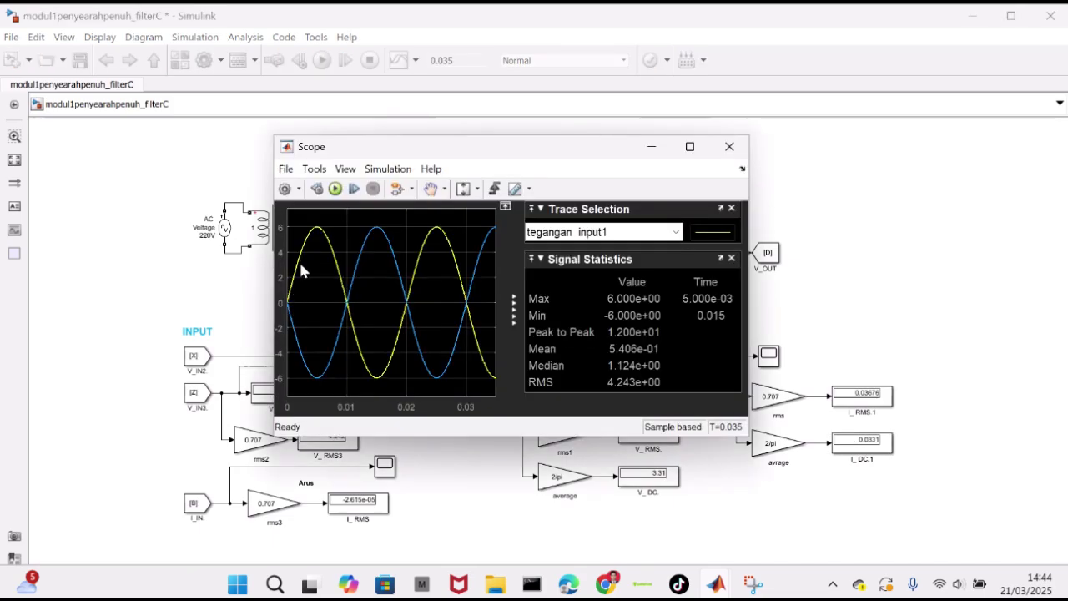
left_click(732, 146)
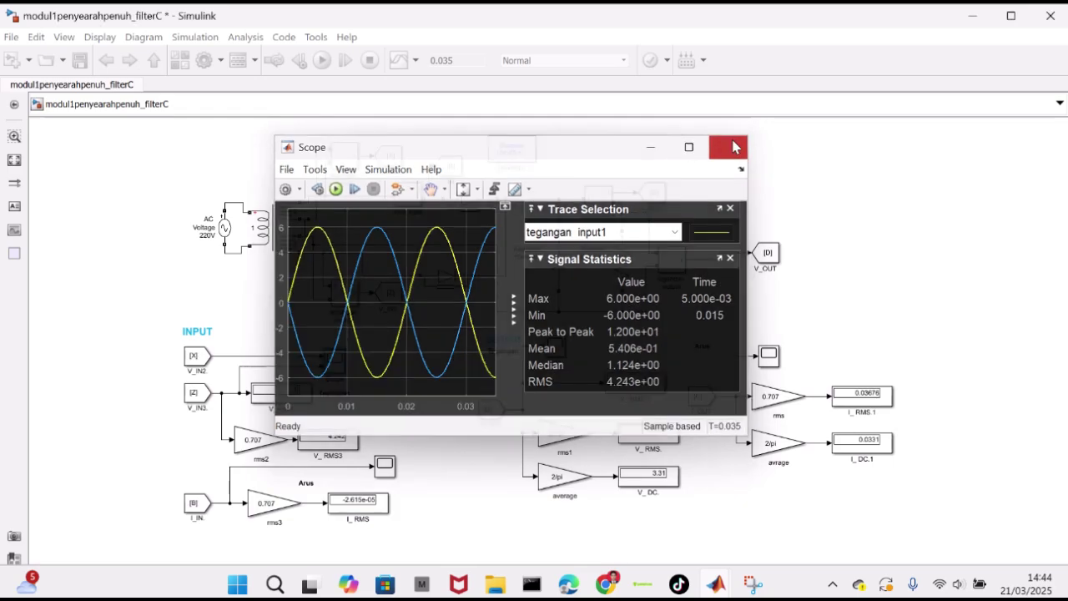
- View the output voltage and output current waveforms of the full-wave rectifier with the C filter
double_click(555, 349)
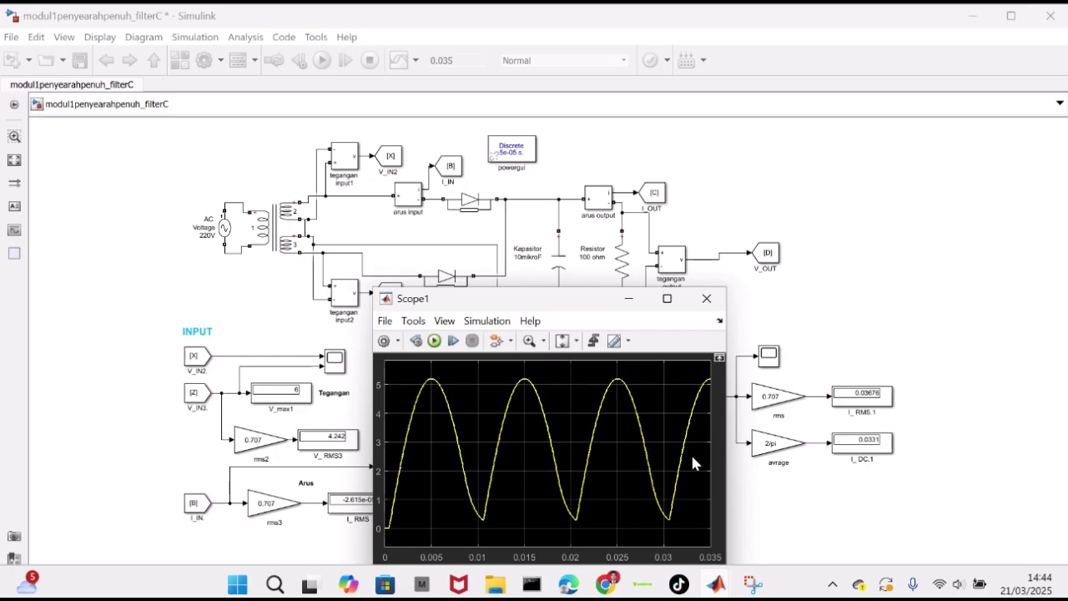
left_click(707, 298)
double_click(764, 360)
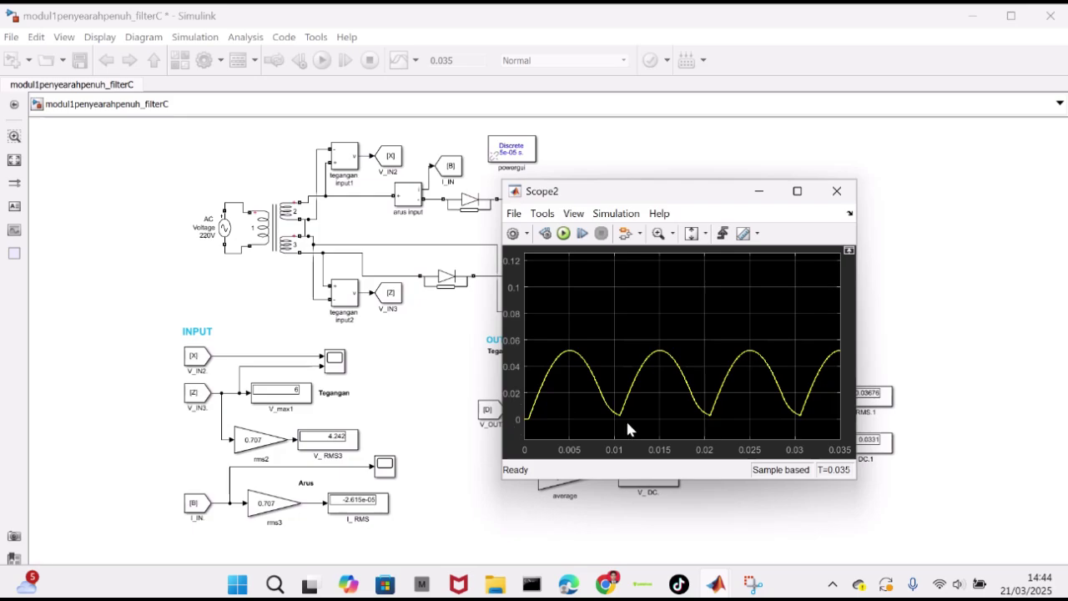
left_click(837, 193)
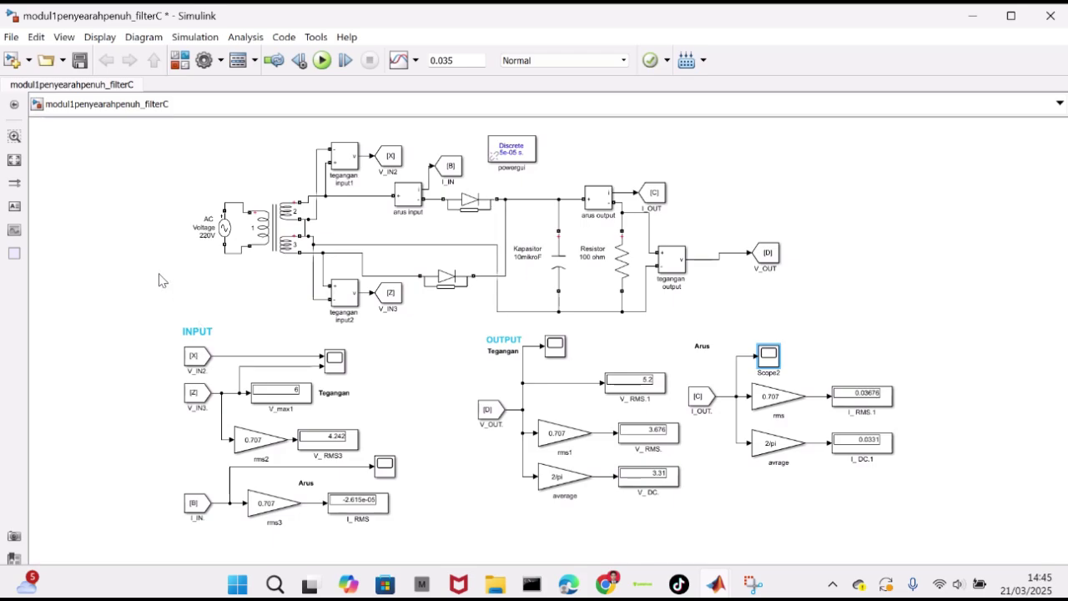